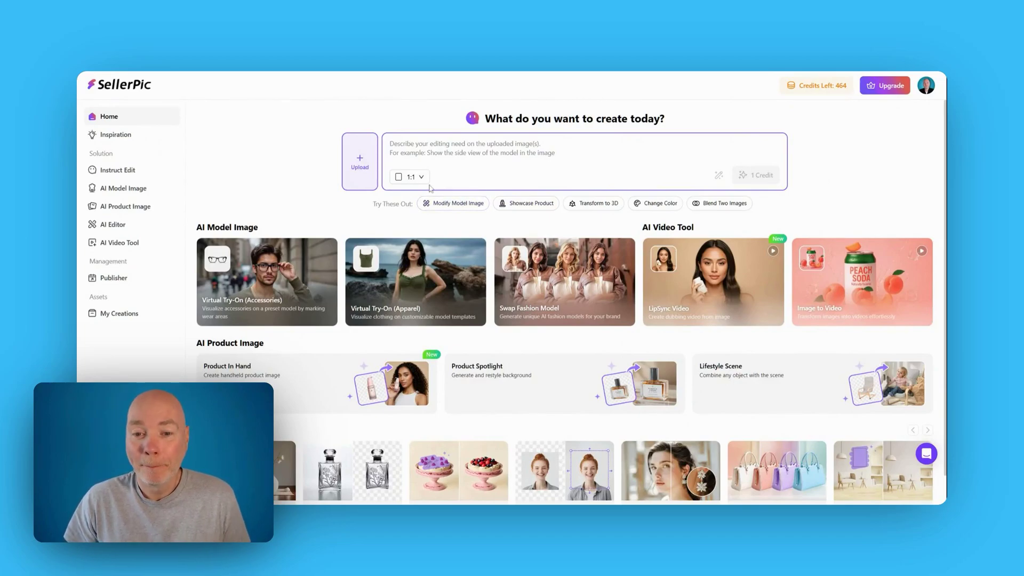
- Open the Lifestyle Scene tool and its ring-holder dressing-table sample result
{"action": "scroll", "coordinate": [357, 182], "scroll_direction": "down", "scroll_amount": 1}
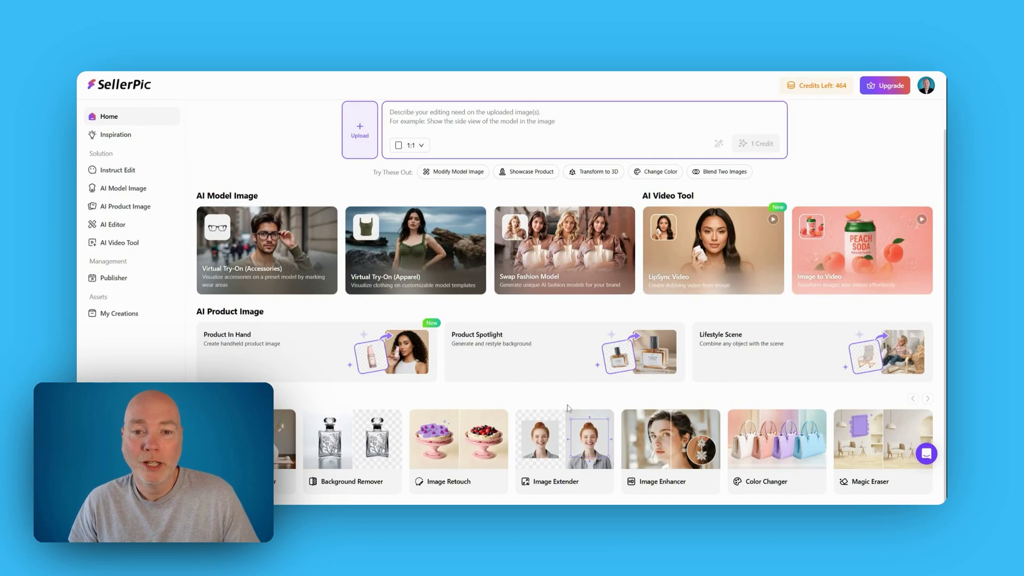
{"action": "scroll", "coordinate": [568, 408], "scroll_direction": "up", "scroll_amount": 1}
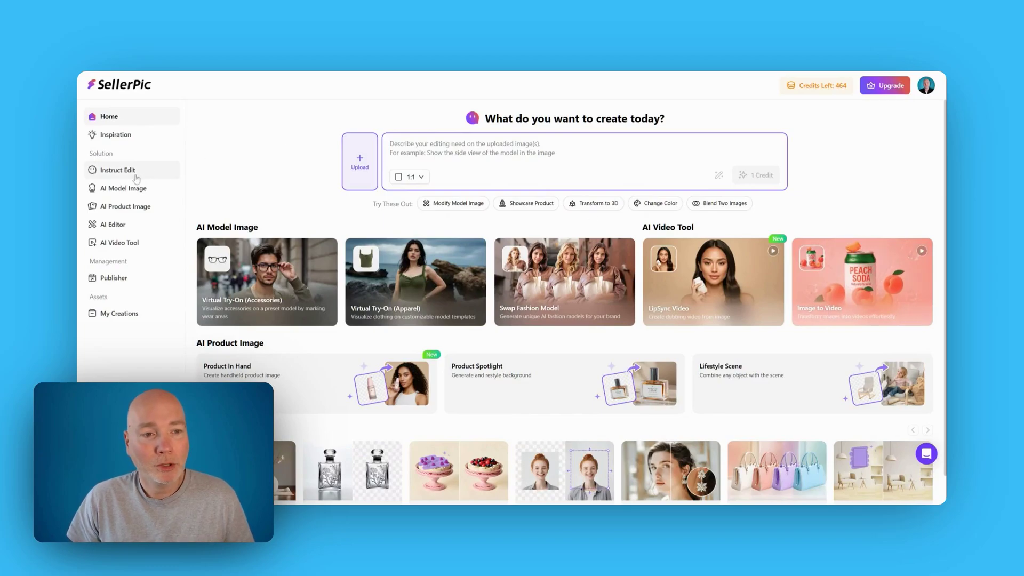
{"action": "left_click", "coordinate": [126, 207]}
{"action": "left_click", "coordinate": [103, 218]}
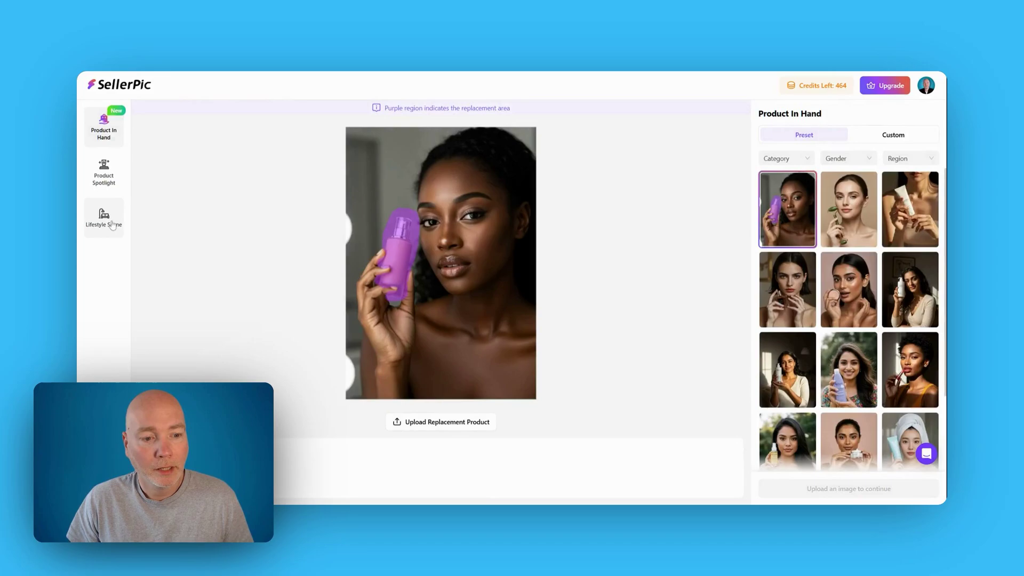
{"action": "mouse_move", "coordinate": [421, 478]}
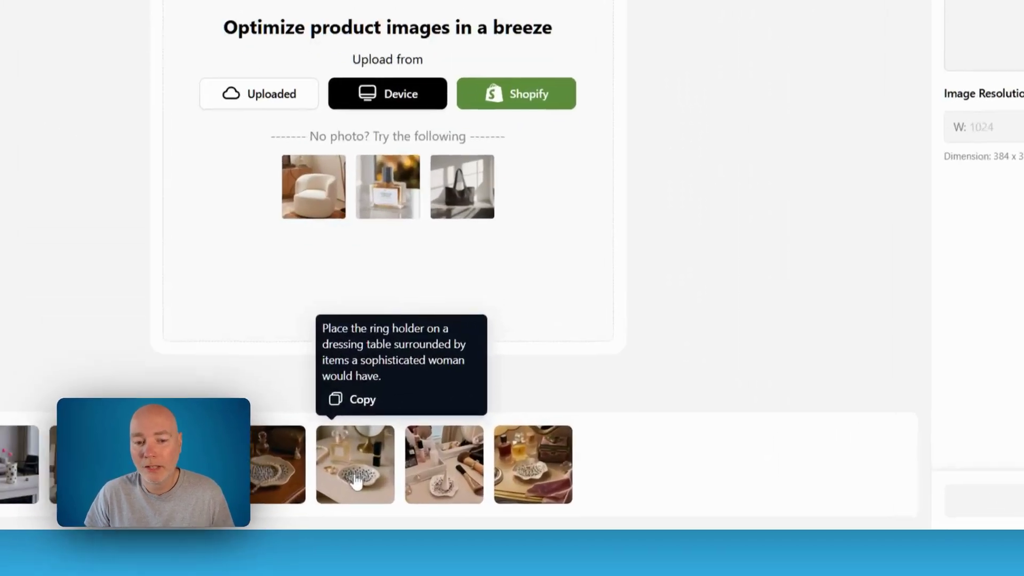
{"action": "left_click", "coordinate": [423, 476]}
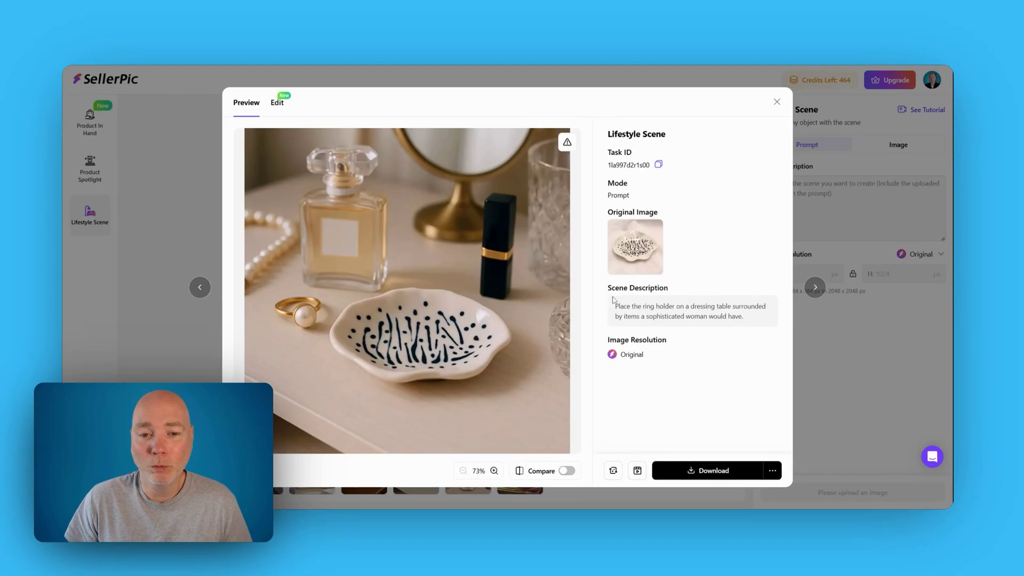
- Browse back and forth through the generated ring-holder dressing-table scenes
{"action": "left_click", "coordinate": [812, 288]}
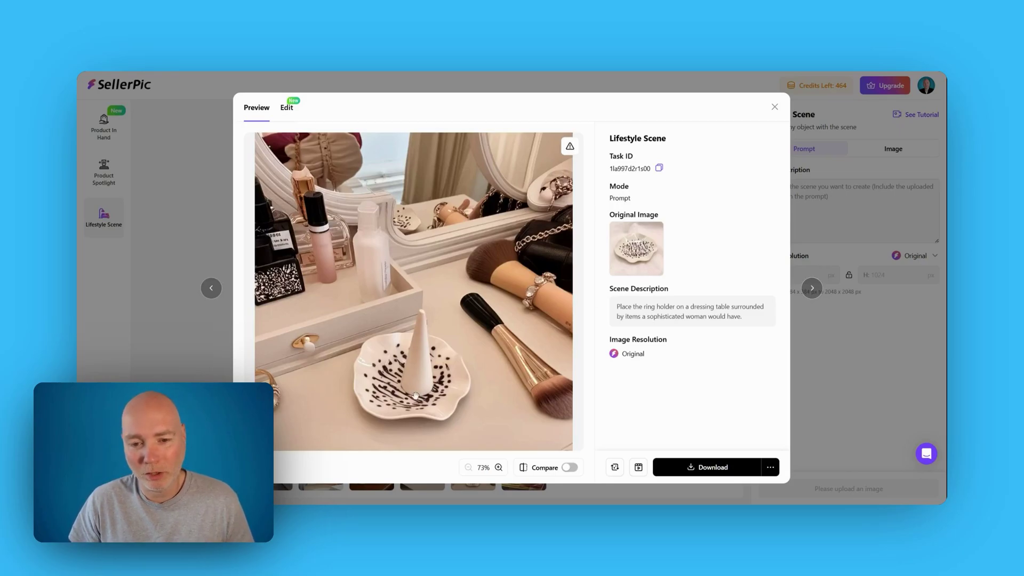
{"action": "left_click", "coordinate": [811, 287]}
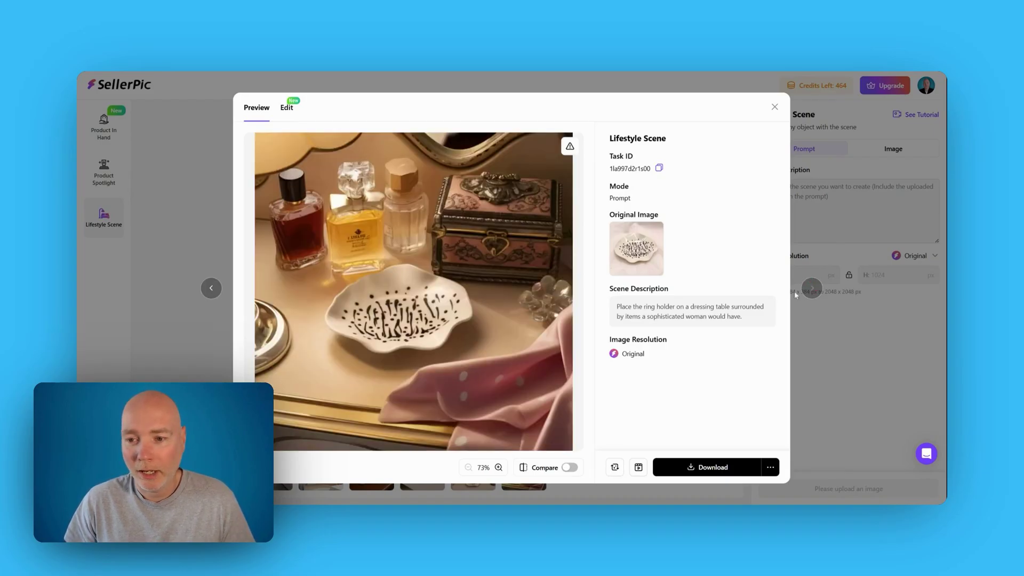
{"action": "left_click", "coordinate": [217, 298]}
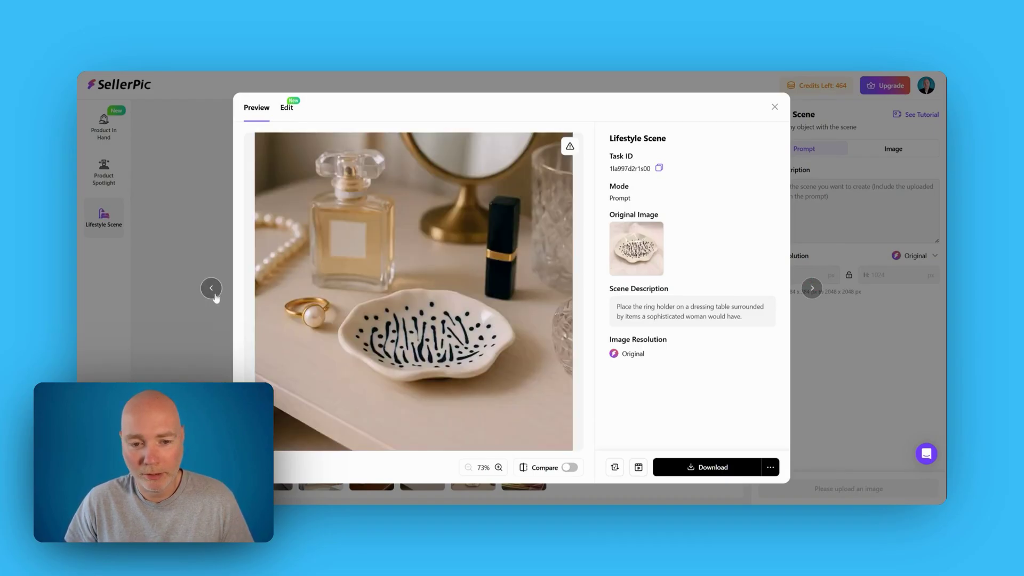
{"action": "left_click", "coordinate": [215, 298]}
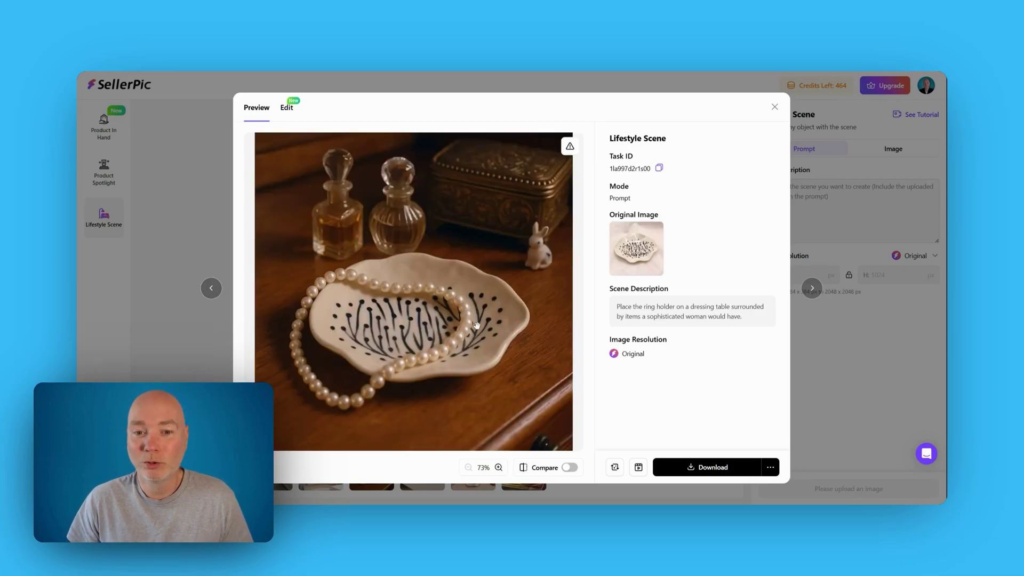
- Upload the ring dish to Product Spotlight, pick the red Studio background and generate
{"action": "left_click", "coordinate": [775, 106]}
{"action": "left_click", "coordinate": [103, 171]}
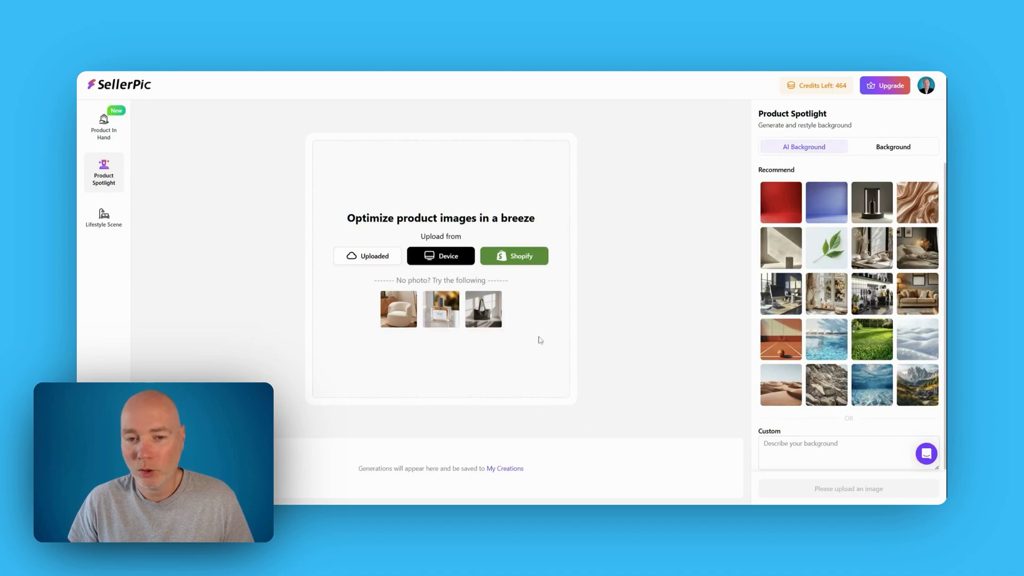
{"action": "left_click", "coordinate": [446, 257]}
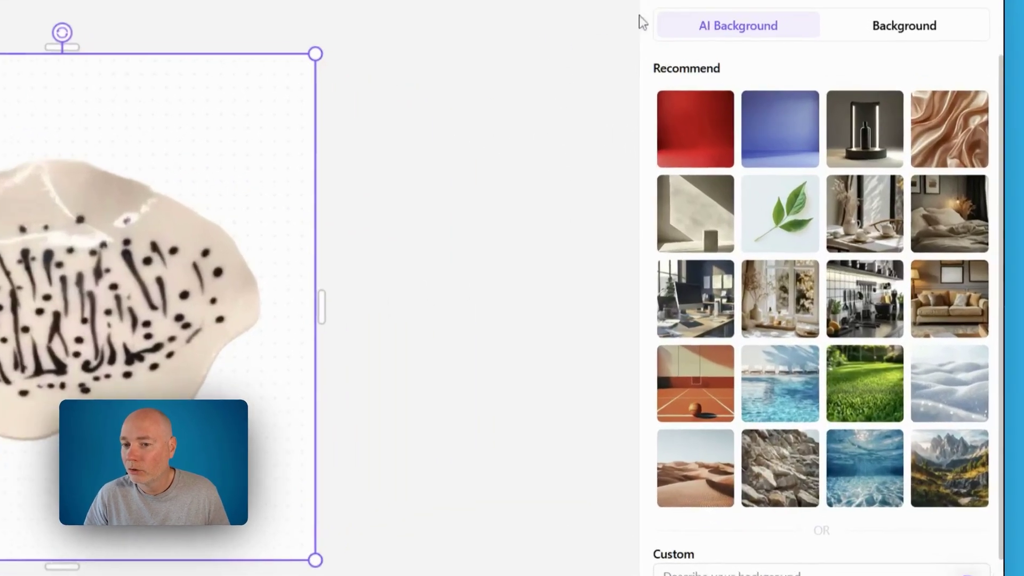
{"action": "left_click", "coordinate": [784, 210]}
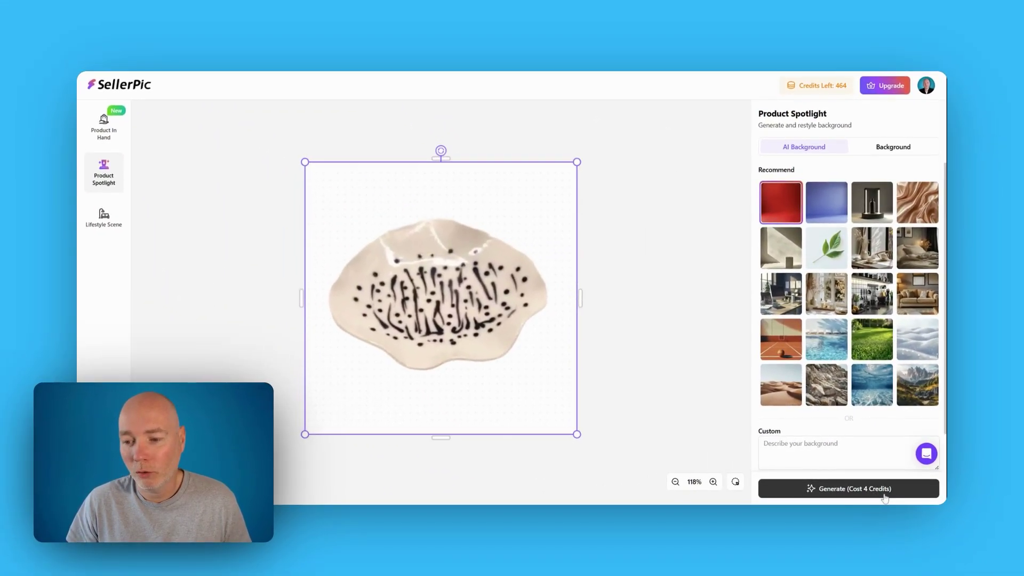
{"action": "left_click", "coordinate": [897, 497]}
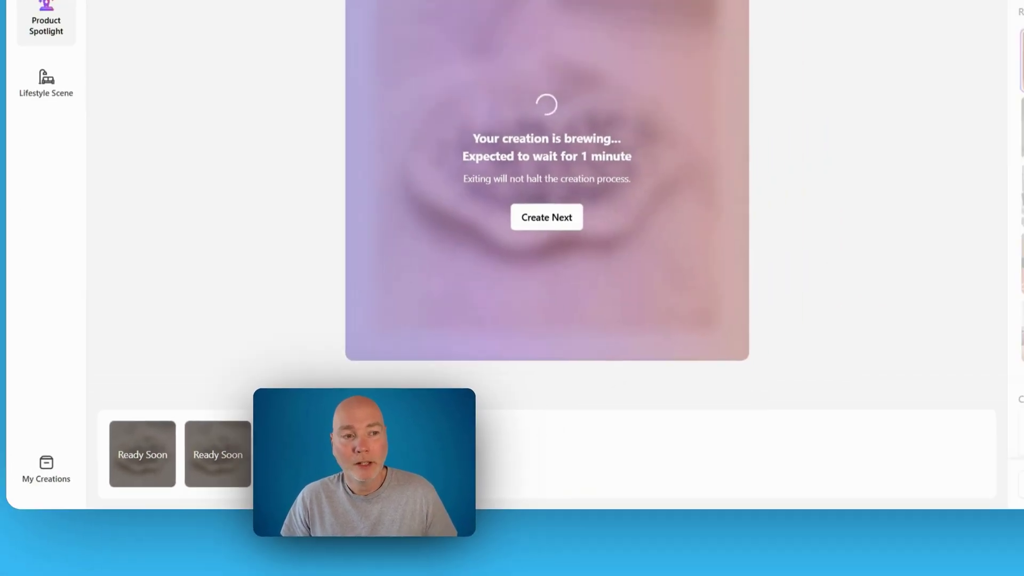
- Open Product In Hand and view both generated shots of the model holding the marble vase
{"action": "left_click", "coordinate": [101, 123]}
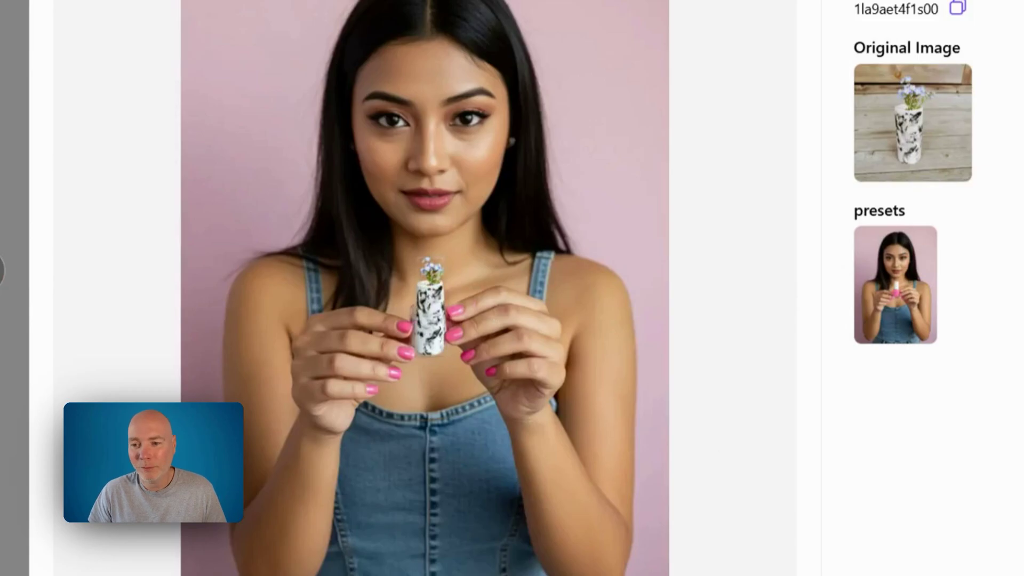
{"action": "left_click", "coordinate": [2, 272]}
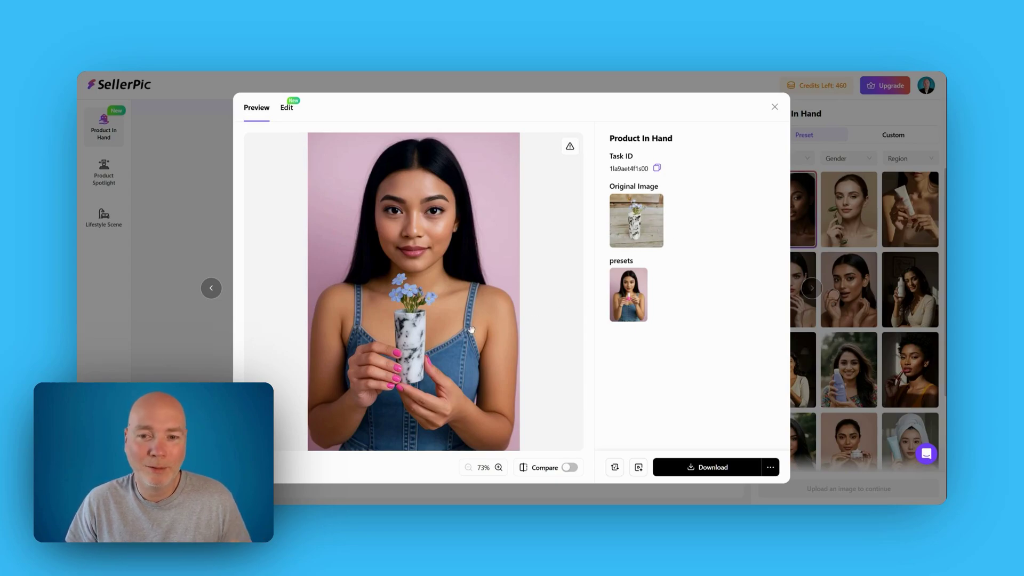
{"action": "left_click", "coordinate": [775, 106]}
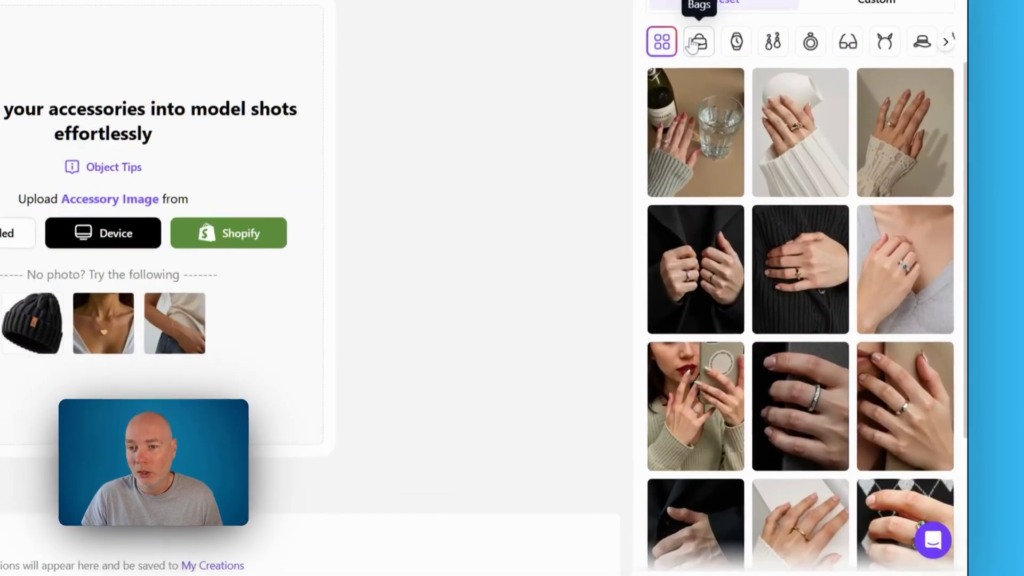
- Browse try-on presets for bags, watches, earrings, rings, glasses, headbands, hats, then necklaces
{"action": "left_click", "coordinate": [790, 162]}
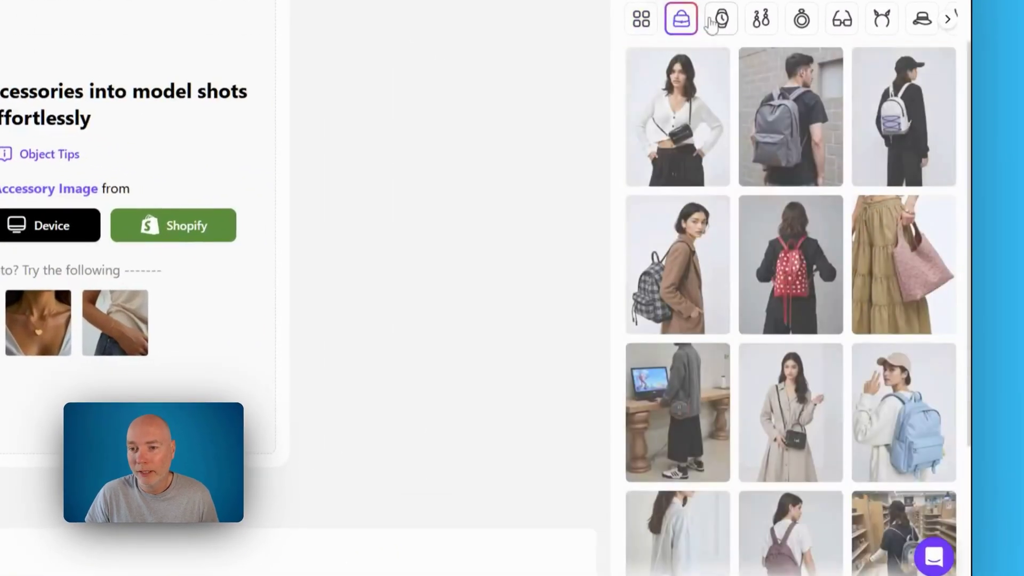
{"action": "left_click", "coordinate": [722, 21]}
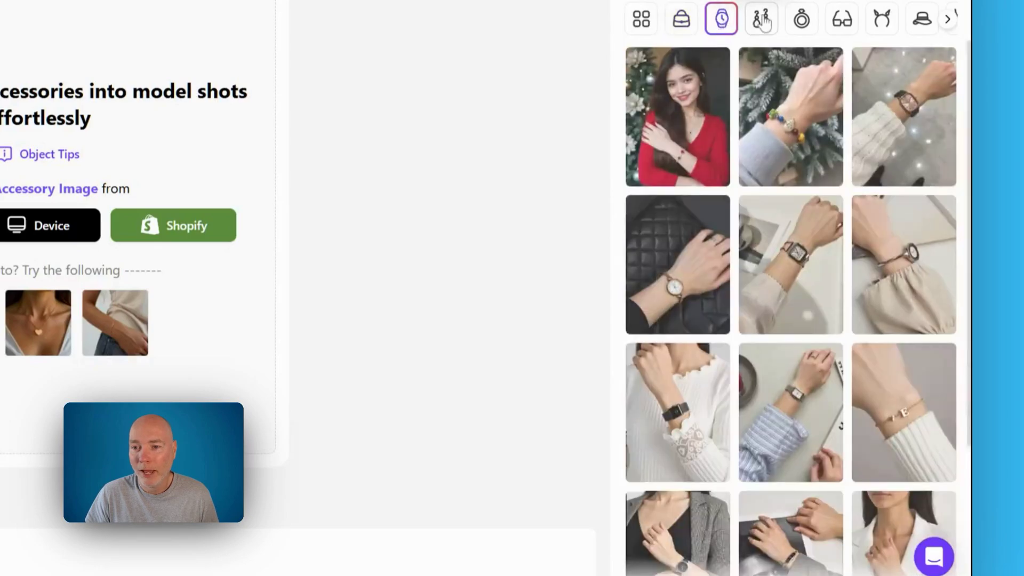
{"action": "left_click", "coordinate": [762, 24]}
{"action": "left_click", "coordinate": [803, 24]}
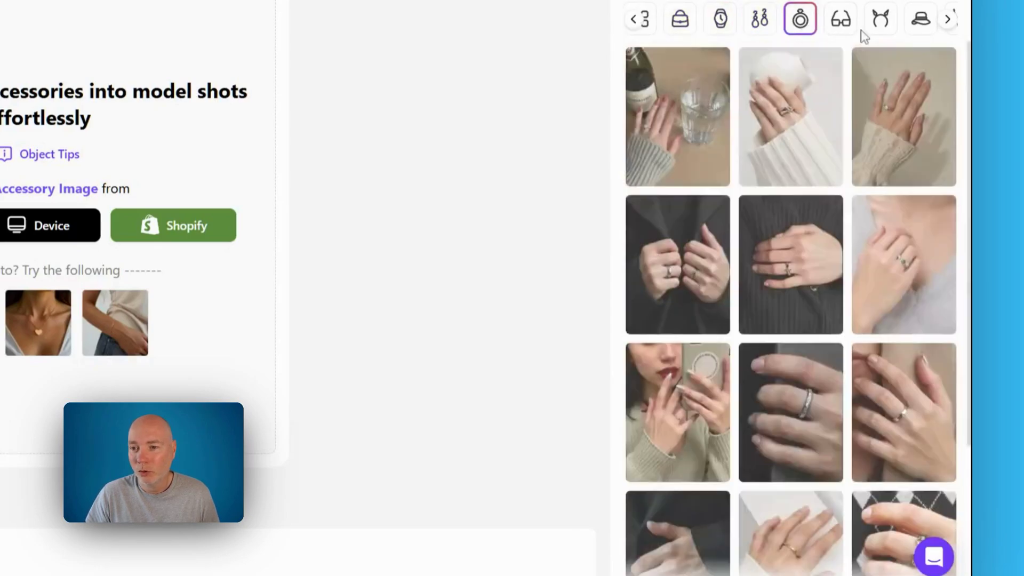
{"action": "left_click", "coordinate": [849, 29]}
{"action": "left_click", "coordinate": [842, 26]}
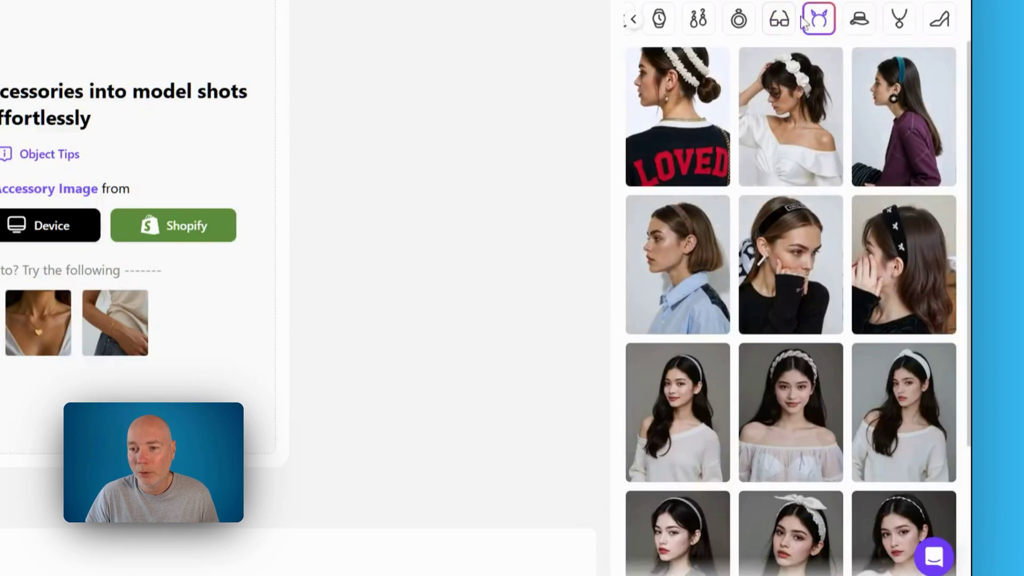
{"action": "left_click", "coordinate": [856, 20]}
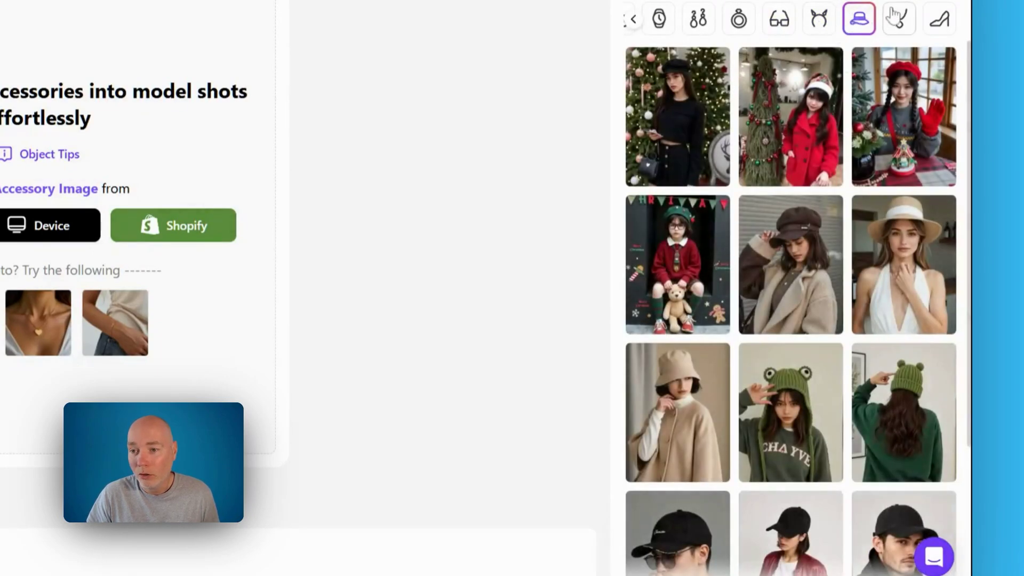
{"action": "left_click", "coordinate": [898, 19]}
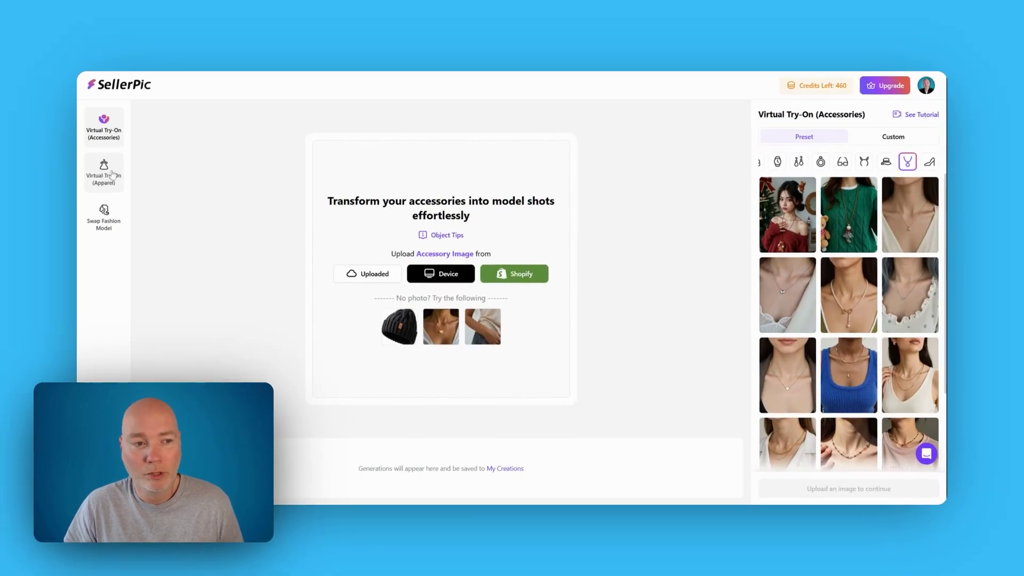
- In Apparel Virtual Try-On, load the MEOW T-shirt as top and sample jeans as bottom
{"action": "left_click", "coordinate": [112, 175]}
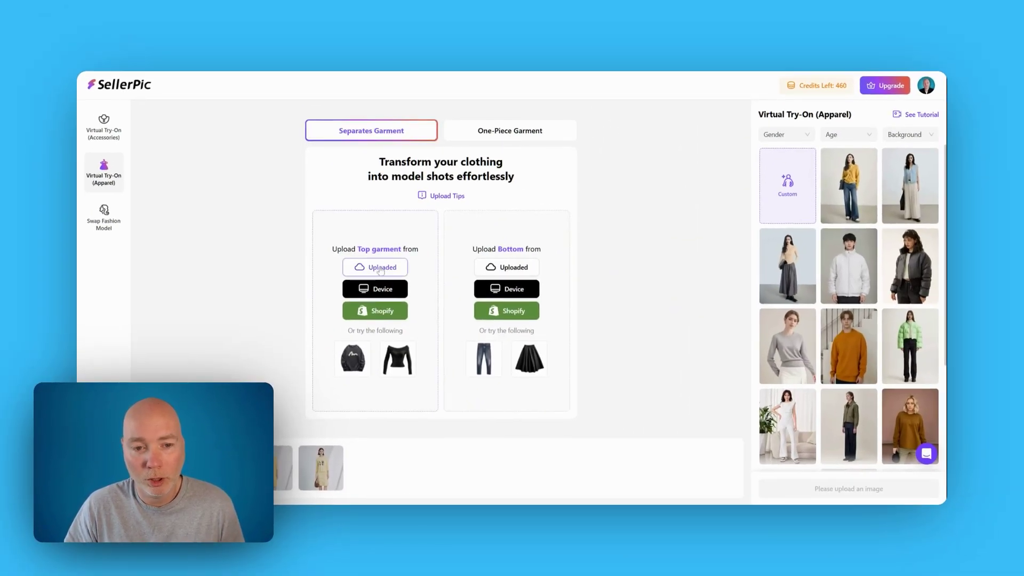
{"action": "left_click", "coordinate": [381, 291]}
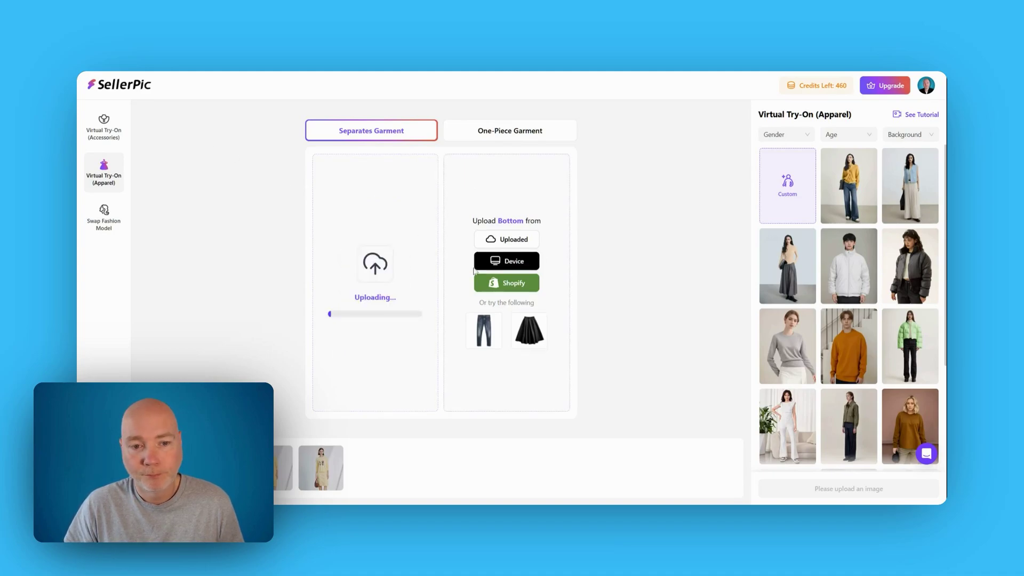
{"action": "left_click", "coordinate": [486, 338]}
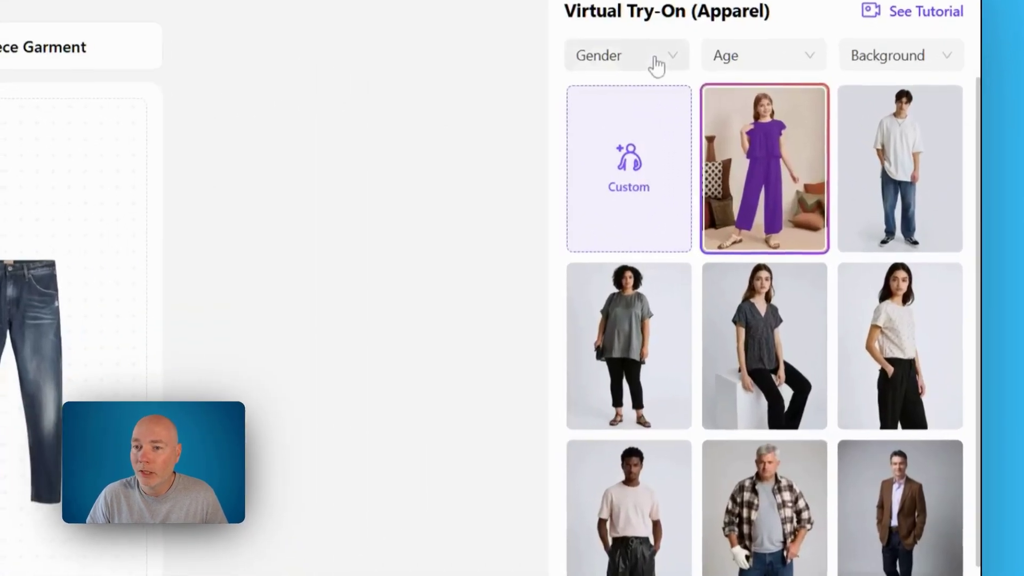
- Filter models to female, Home background and Adults, then pick the skirt-wearing model
{"action": "left_click", "coordinate": [804, 134]}
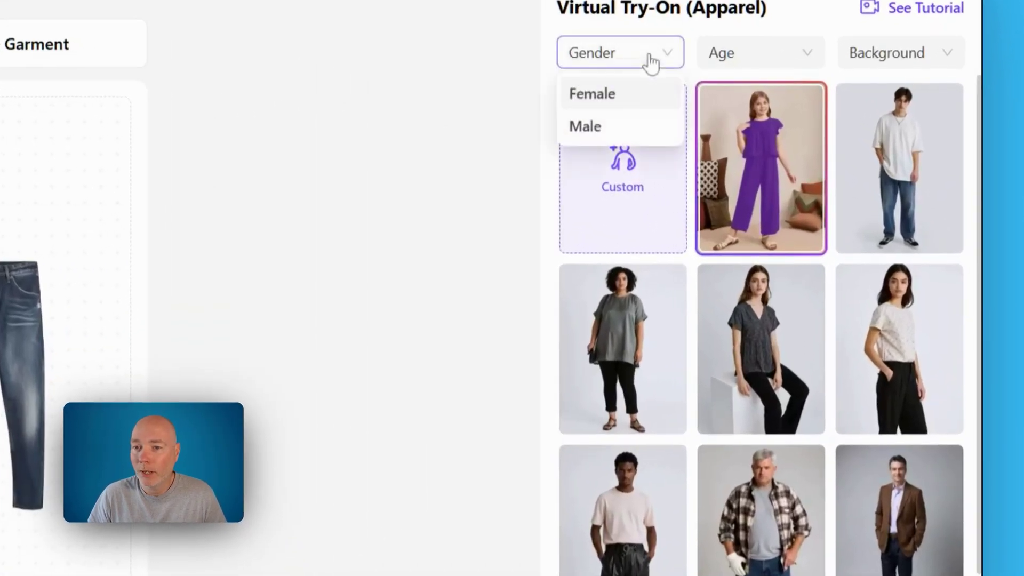
{"action": "left_click", "coordinate": [597, 102]}
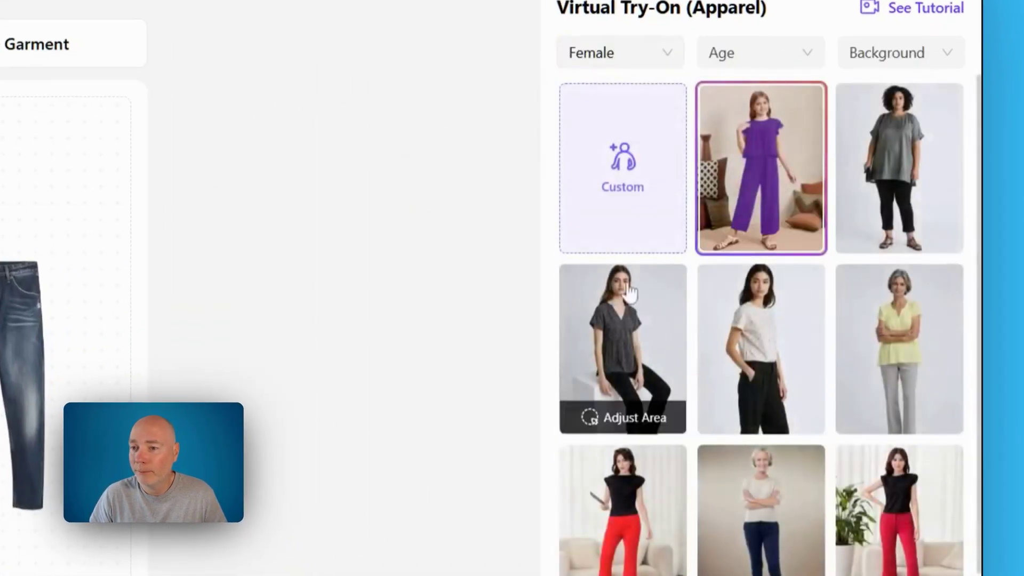
{"action": "left_click", "coordinate": [933, 50]}
{"action": "left_click", "coordinate": [877, 160]}
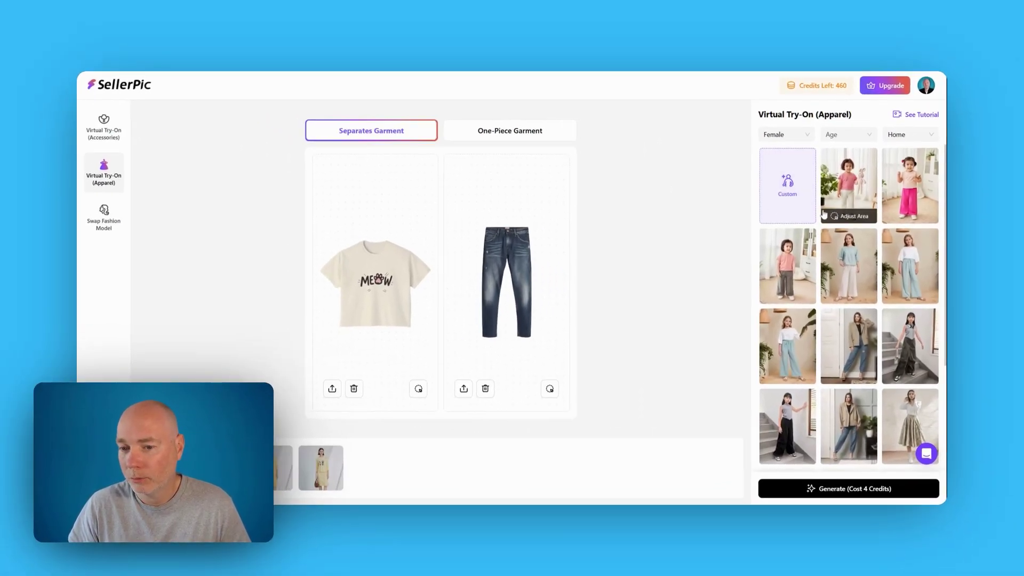
{"action": "scroll", "coordinate": [812, 194], "scroll_direction": "down", "scroll_amount": 3}
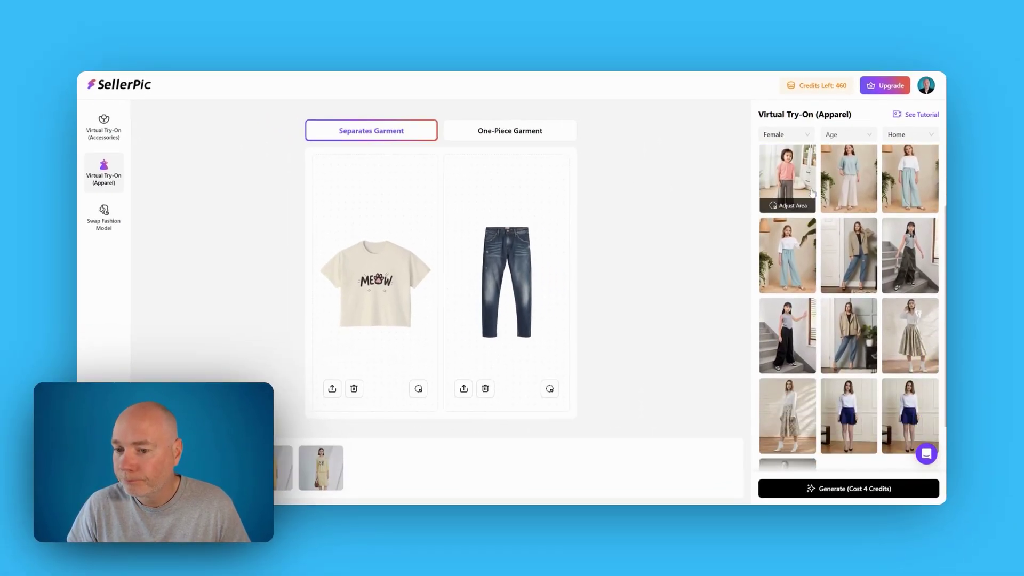
{"action": "scroll", "coordinate": [813, 193], "scroll_direction": "up", "scroll_amount": 3}
{"action": "left_click", "coordinate": [848, 135]}
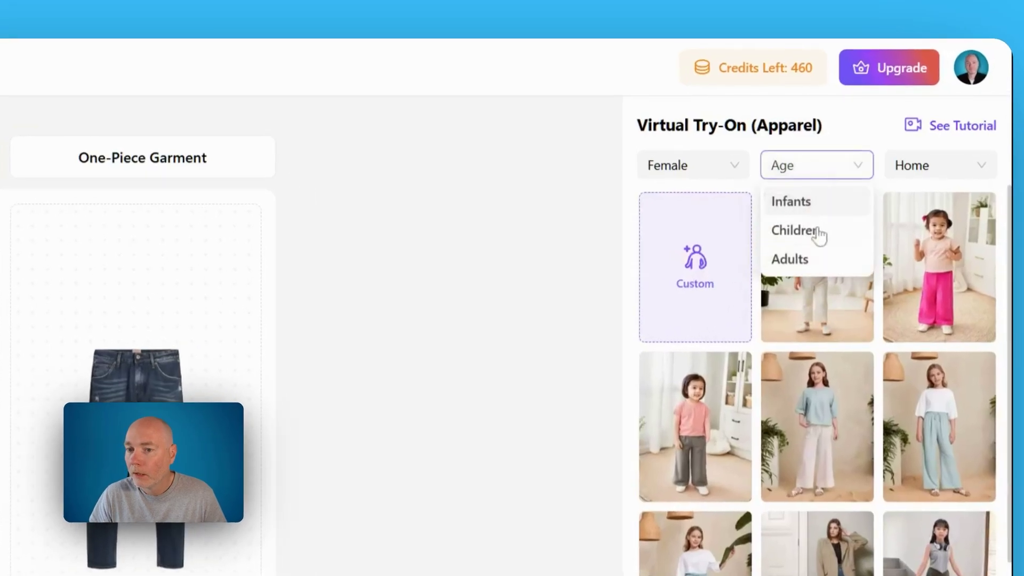
{"action": "left_click", "coordinate": [802, 267]}
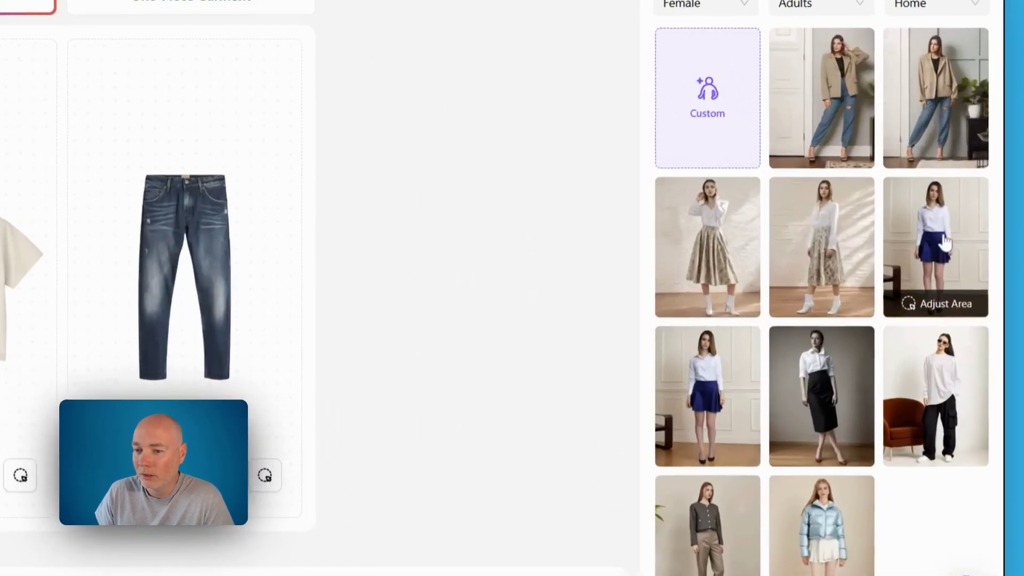
{"action": "left_click", "coordinate": [914, 264]}
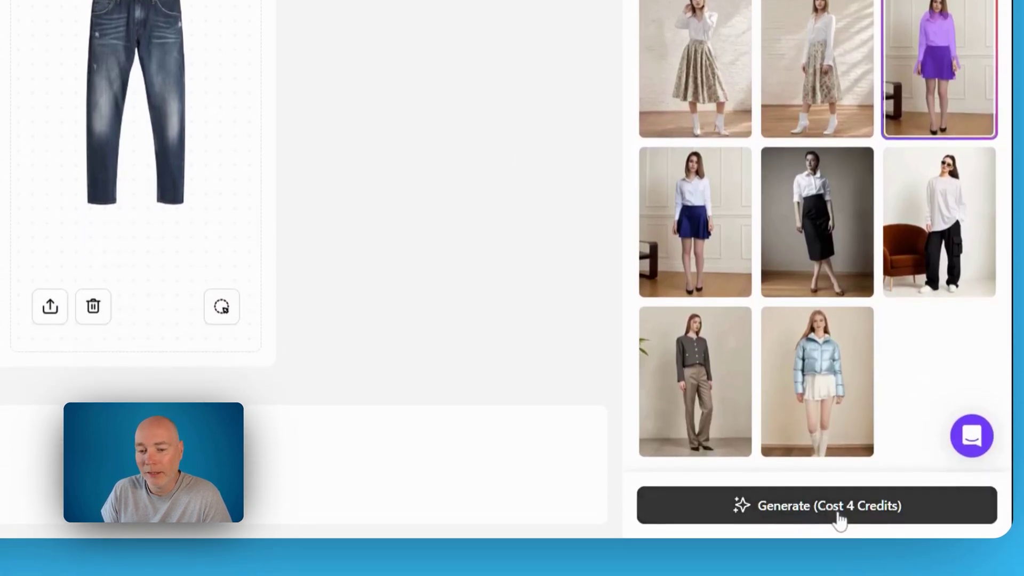
- Generate the try-on for 4 credits and browse the yellow LOVE sweater results
{"action": "left_click", "coordinate": [839, 517]}
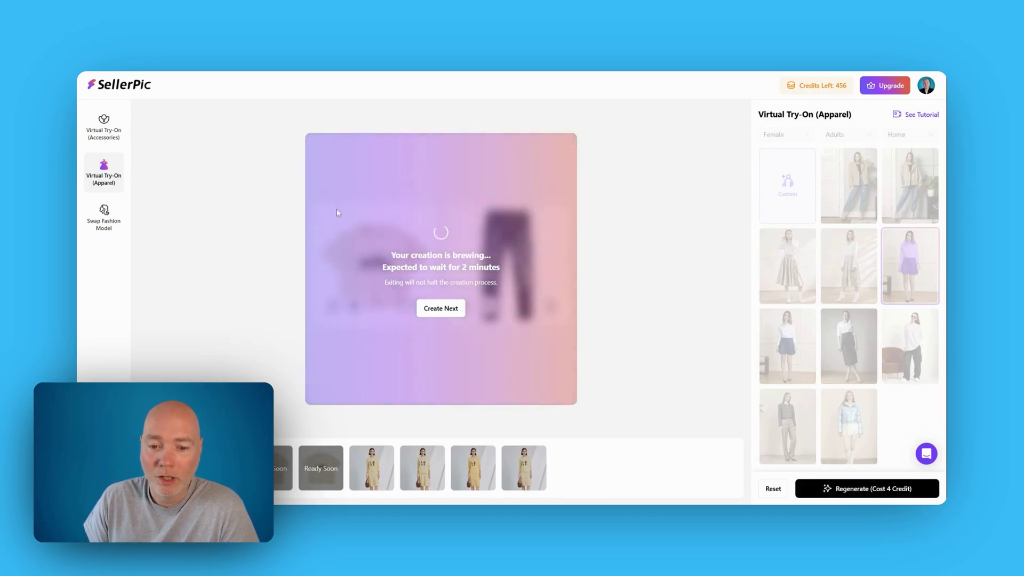
{"action": "left_click", "coordinate": [531, 478]}
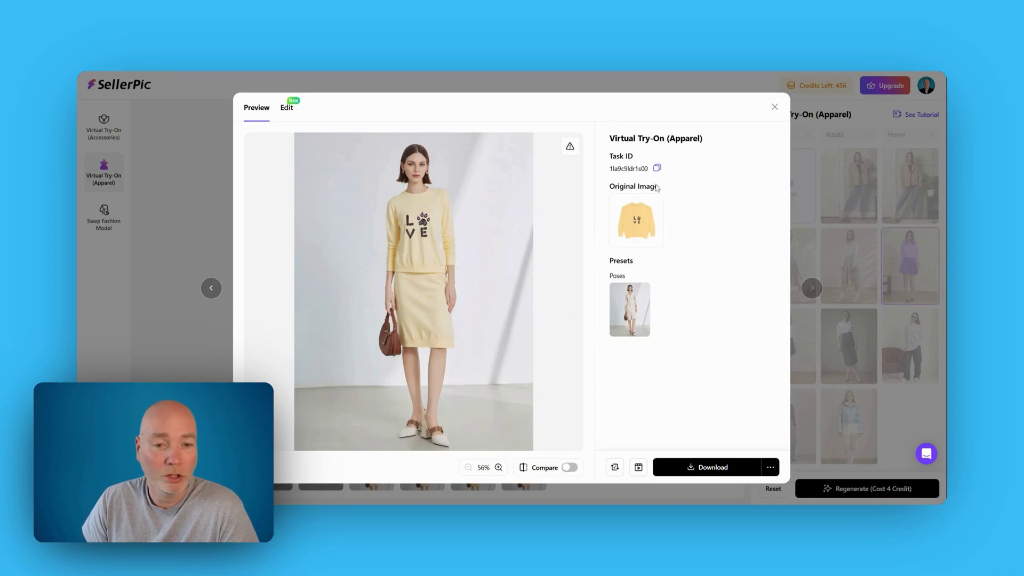
{"action": "left_click", "coordinate": [210, 288]}
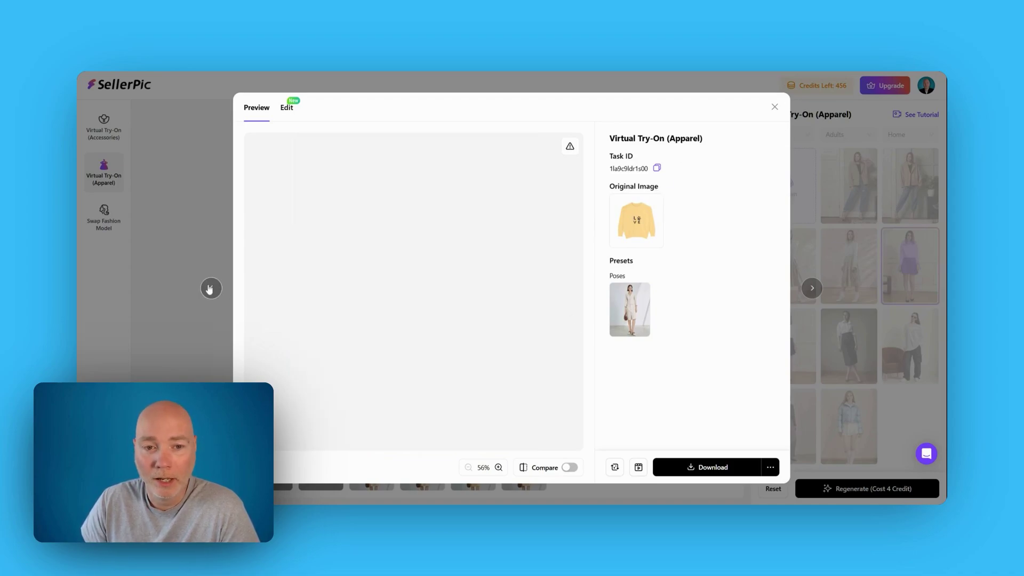
{"action": "left_click", "coordinate": [812, 289]}
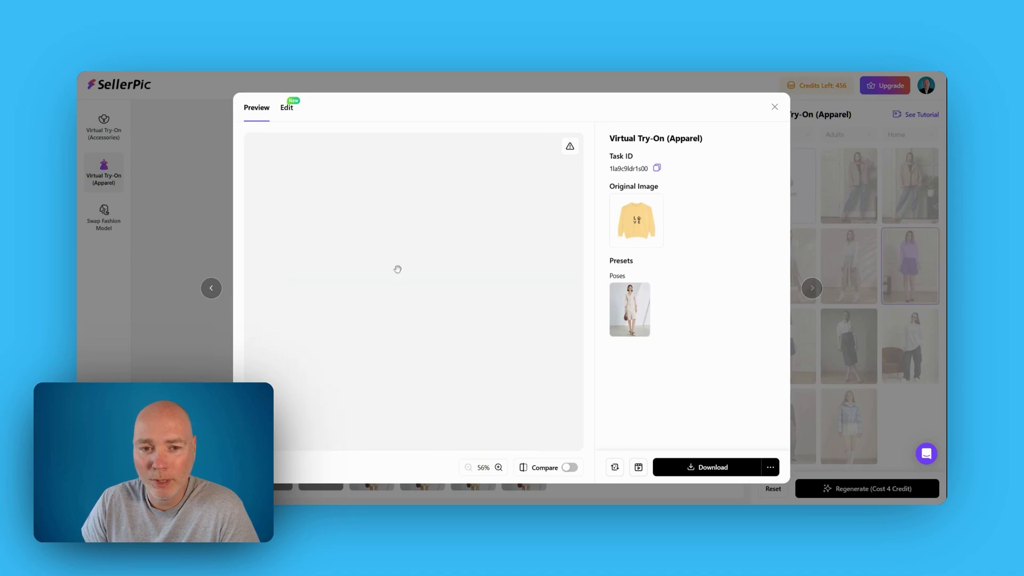
{"action": "left_click", "coordinate": [216, 290]}
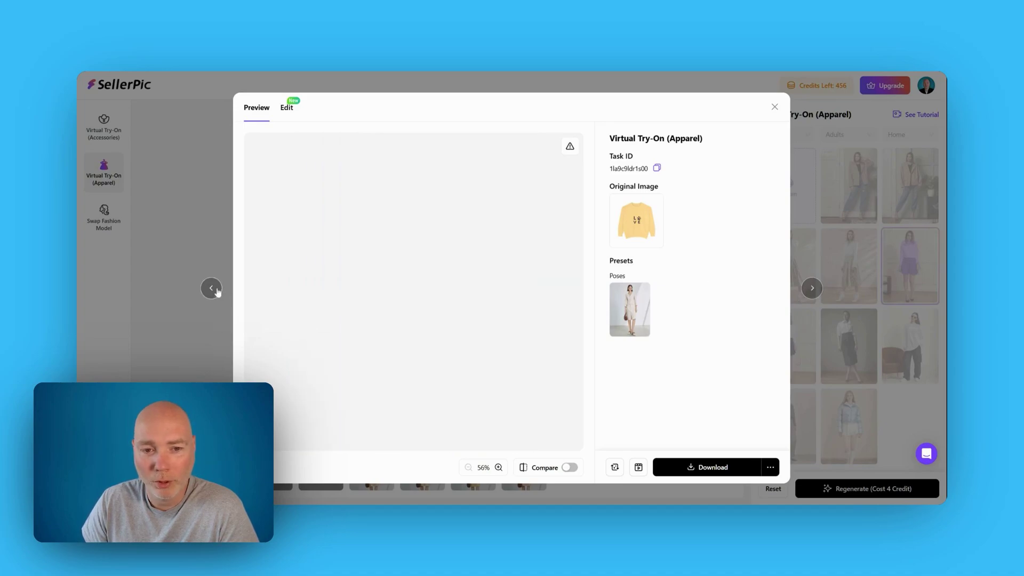
{"action": "left_click", "coordinate": [216, 290]}
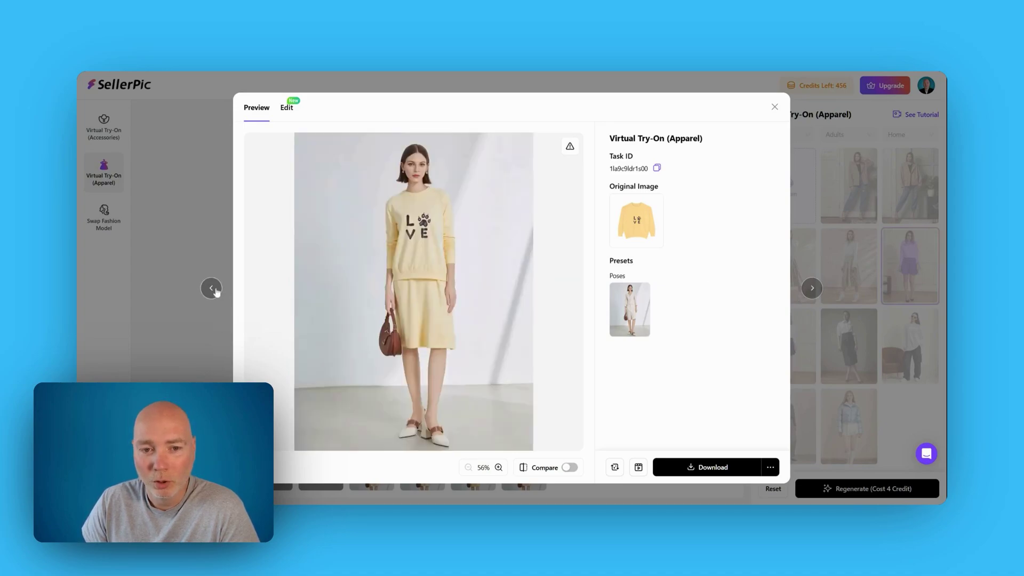
{"action": "left_click", "coordinate": [216, 290]}
{"action": "left_click", "coordinate": [775, 107]}
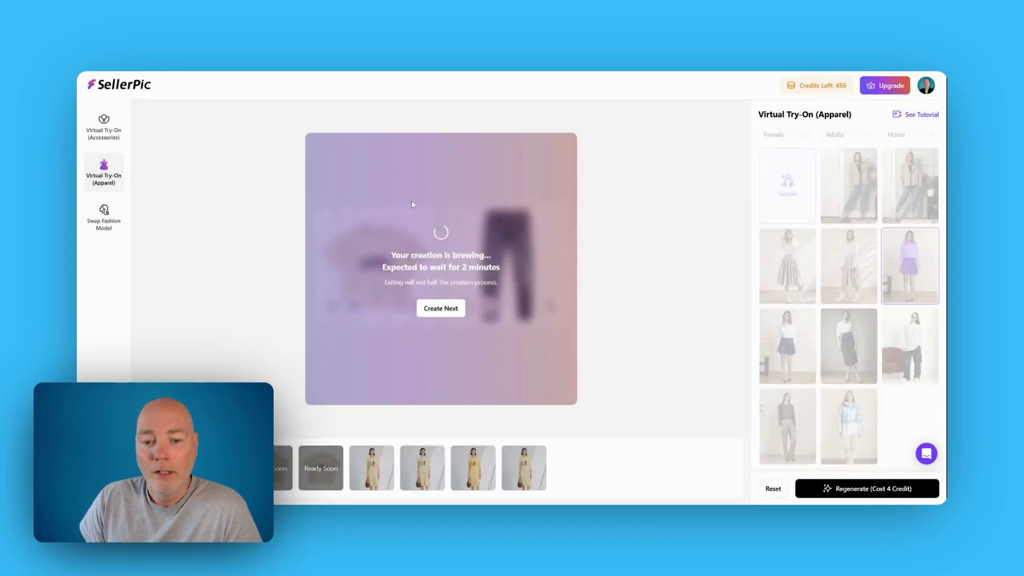
- Recheck the latest result, then return to the home dashboard
{"action": "left_click", "coordinate": [527, 477]}
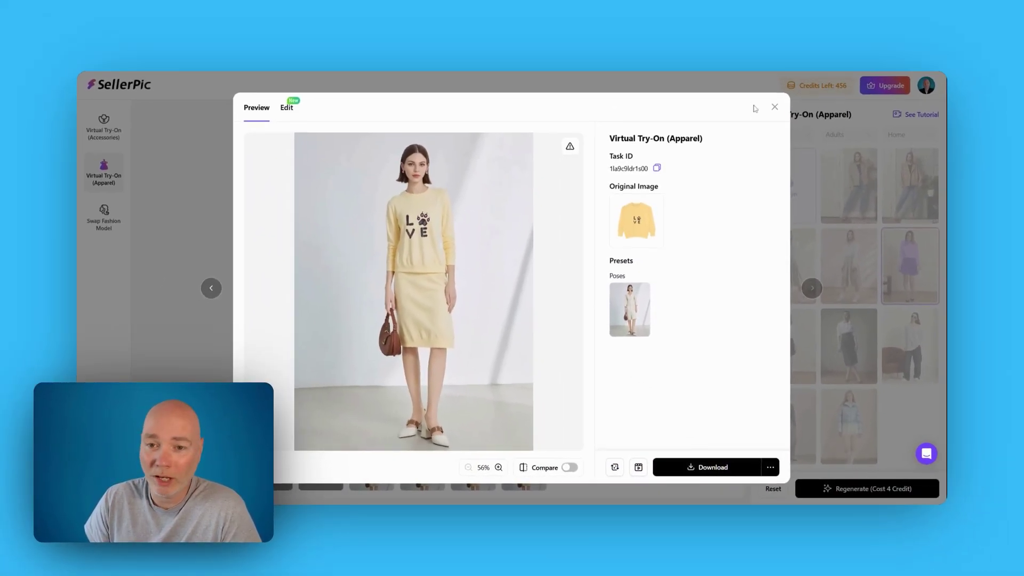
{"action": "left_click", "coordinate": [776, 108]}
{"action": "left_click", "coordinate": [122, 85]}
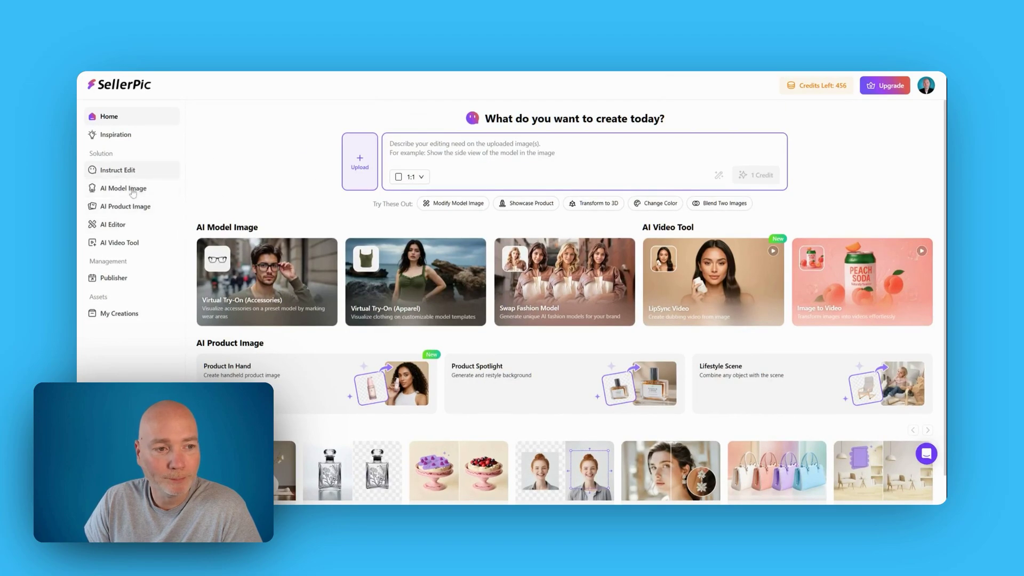
- Open the Image to Video tool and dismiss the earlier sweater video's preview
{"action": "left_click", "coordinate": [128, 243]}
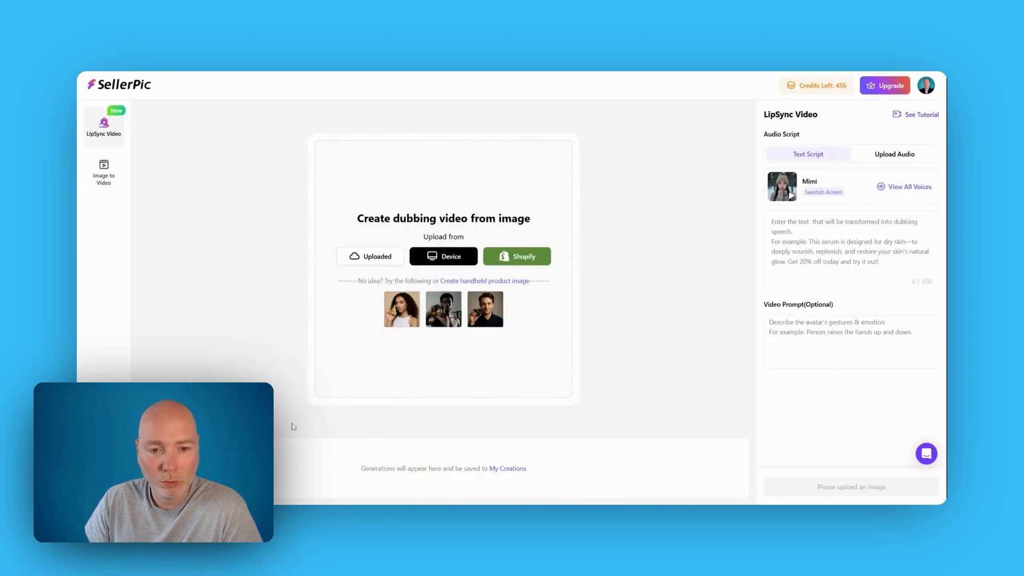
{"action": "left_click", "coordinate": [107, 170]}
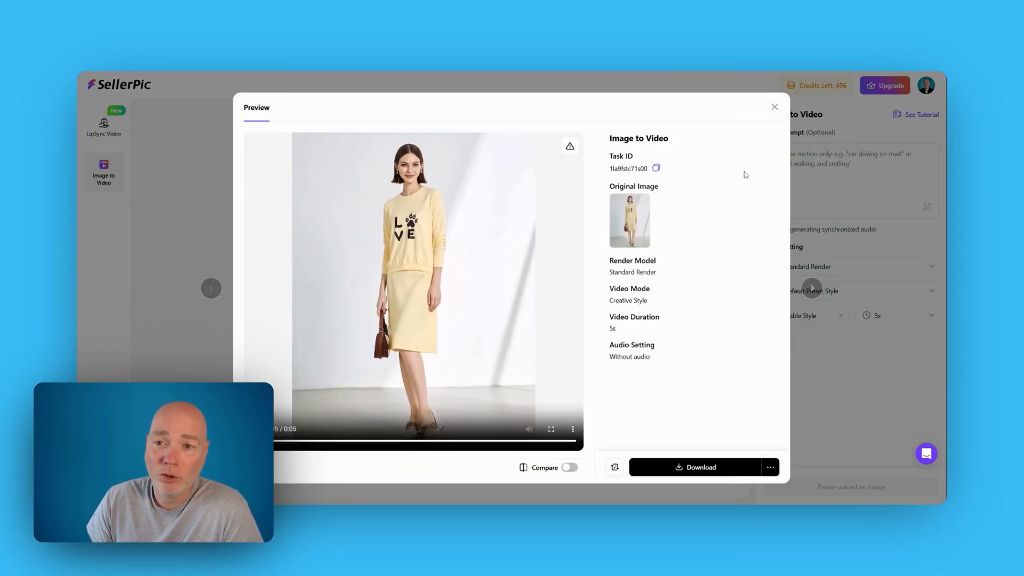
{"action": "left_click", "coordinate": [775, 109]}
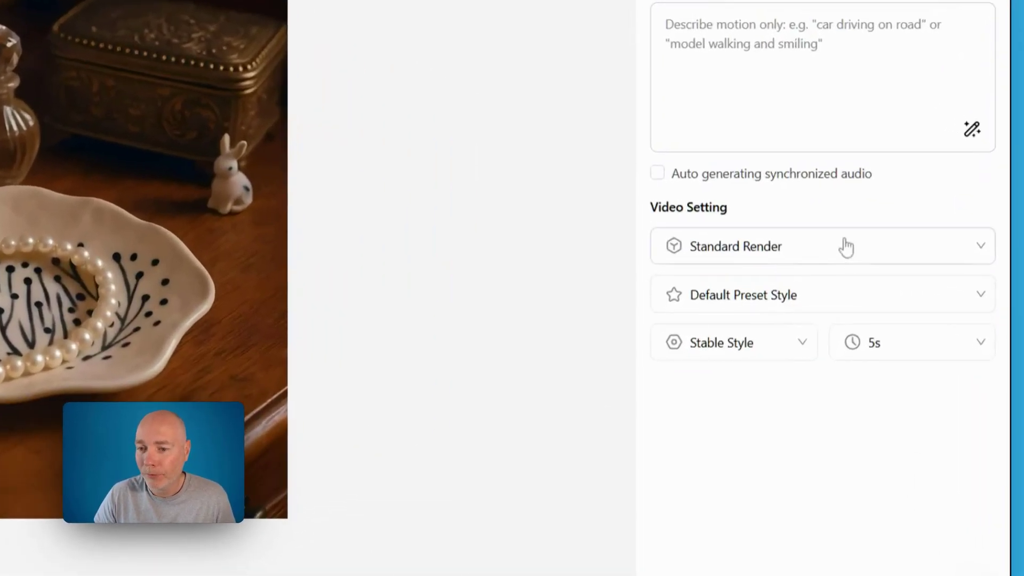
- Try Master Render (50 credits) for the pearl-dish video, then revert to Standard Render
{"action": "left_click", "coordinate": [863, 266]}
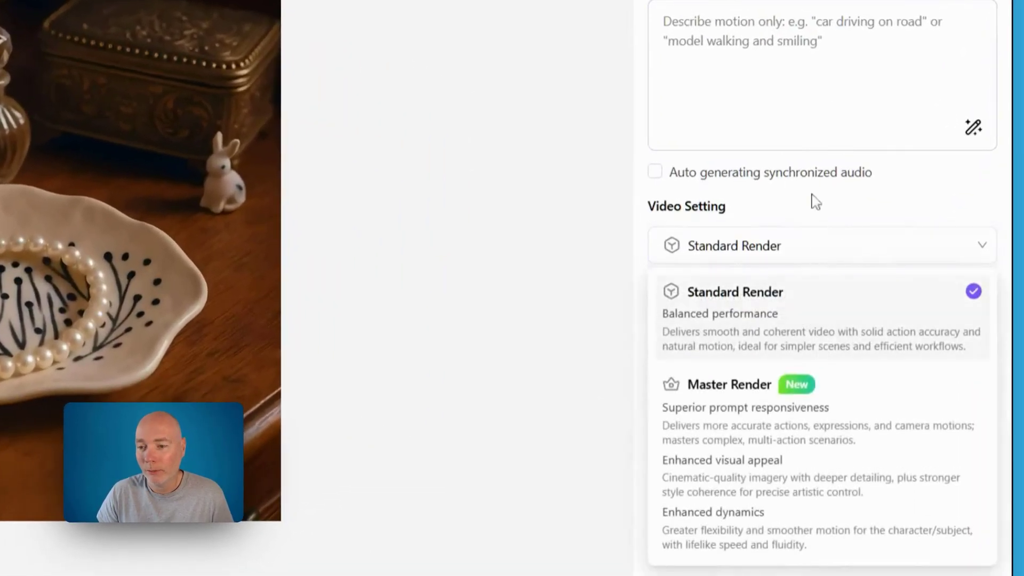
{"action": "left_click", "coordinate": [820, 247]}
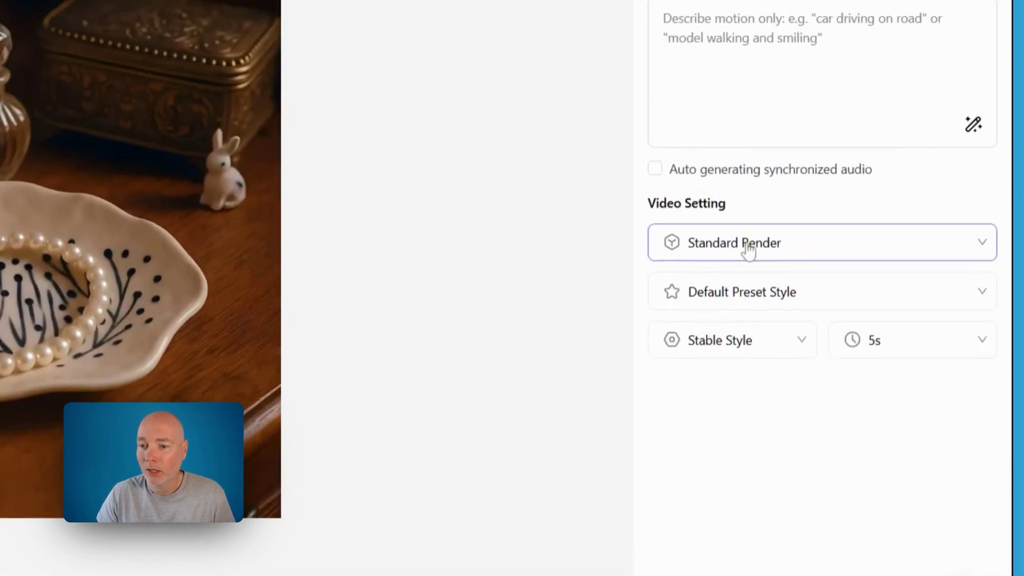
{"action": "left_click", "coordinate": [743, 72]}
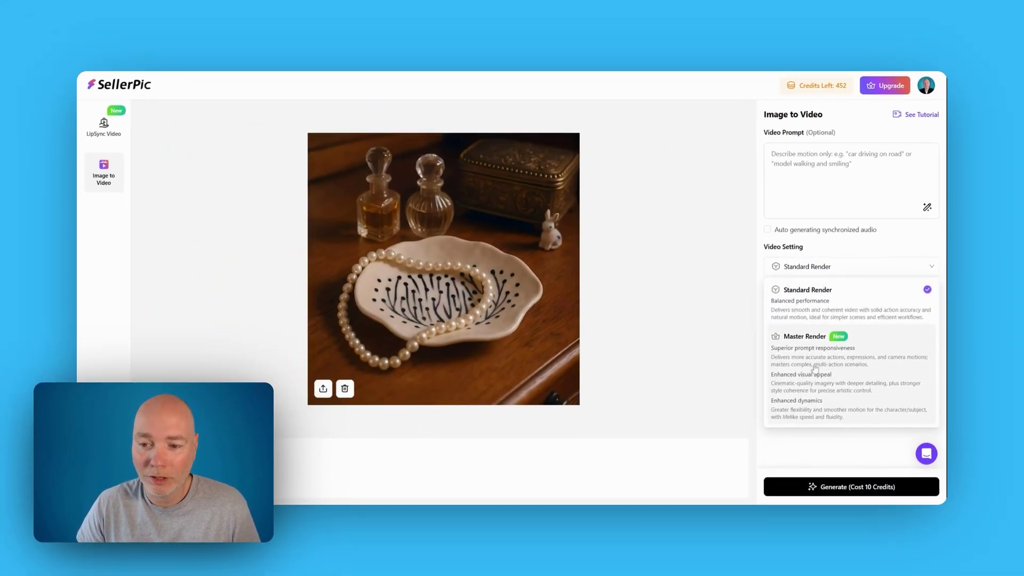
{"action": "left_click", "coordinate": [909, 354]}
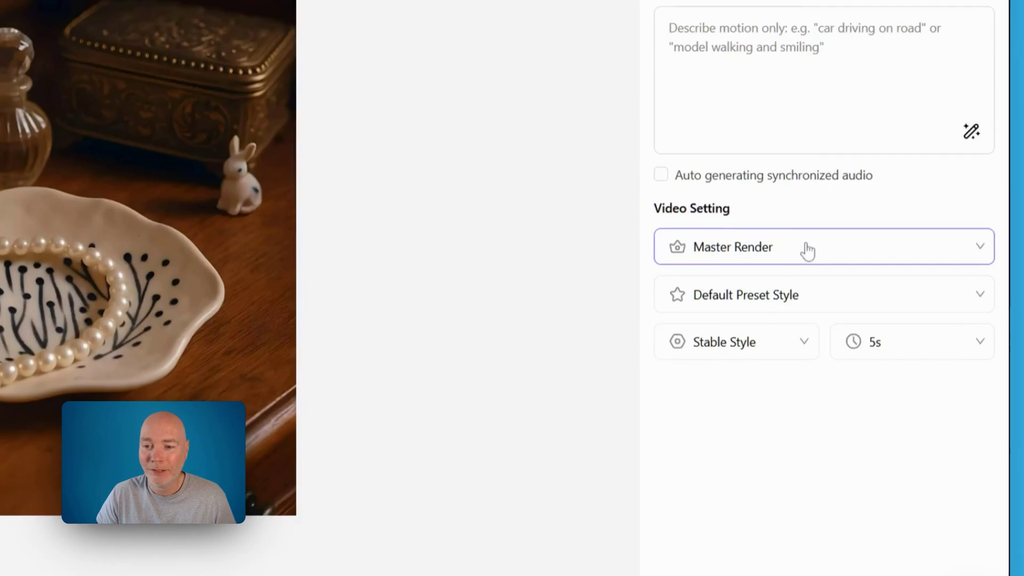
{"action": "left_click", "coordinate": [834, 273]}
{"action": "left_click", "coordinate": [823, 321]}
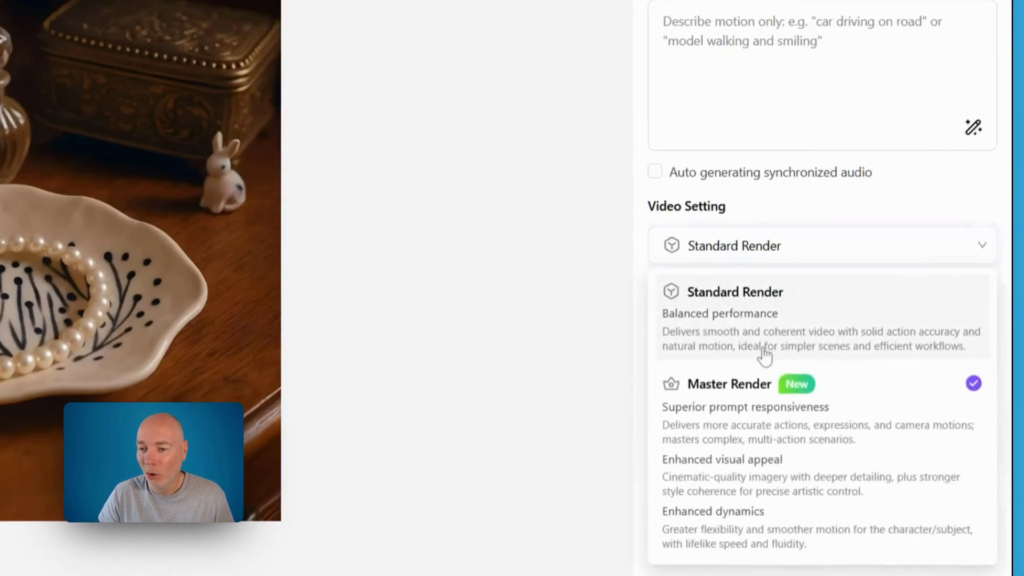
- Browse the preset styles and keep the Default Preset Style
{"action": "left_click", "coordinate": [799, 302]}
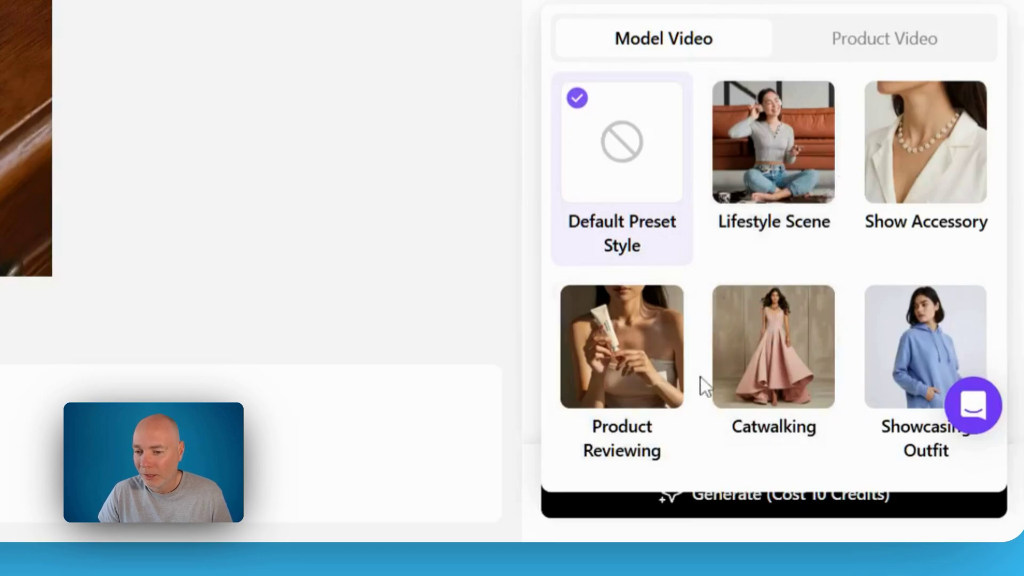
{"action": "left_click", "coordinate": [773, 160]}
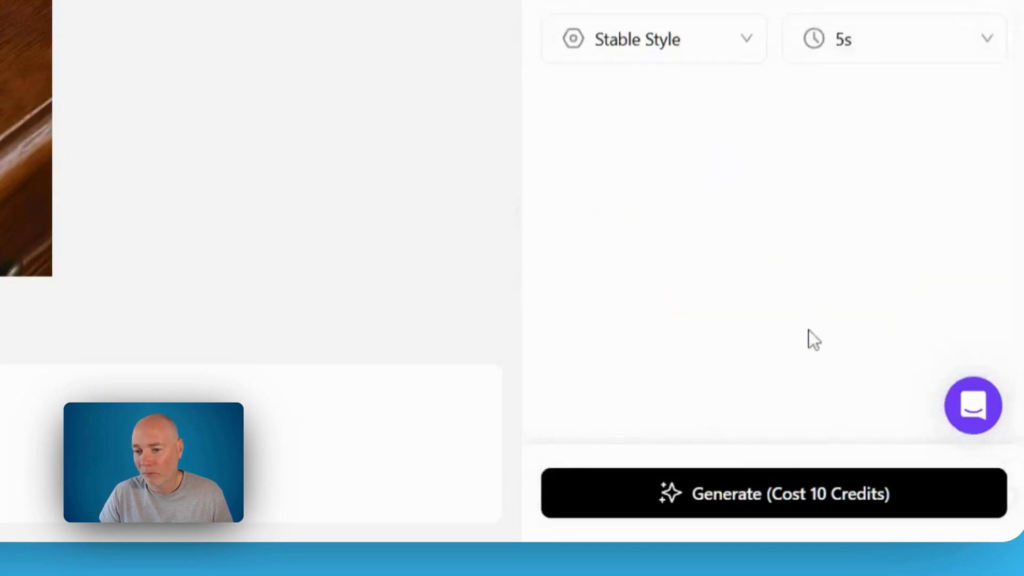
{"action": "left_click", "coordinate": [764, 21]}
{"action": "left_click", "coordinate": [927, 37]}
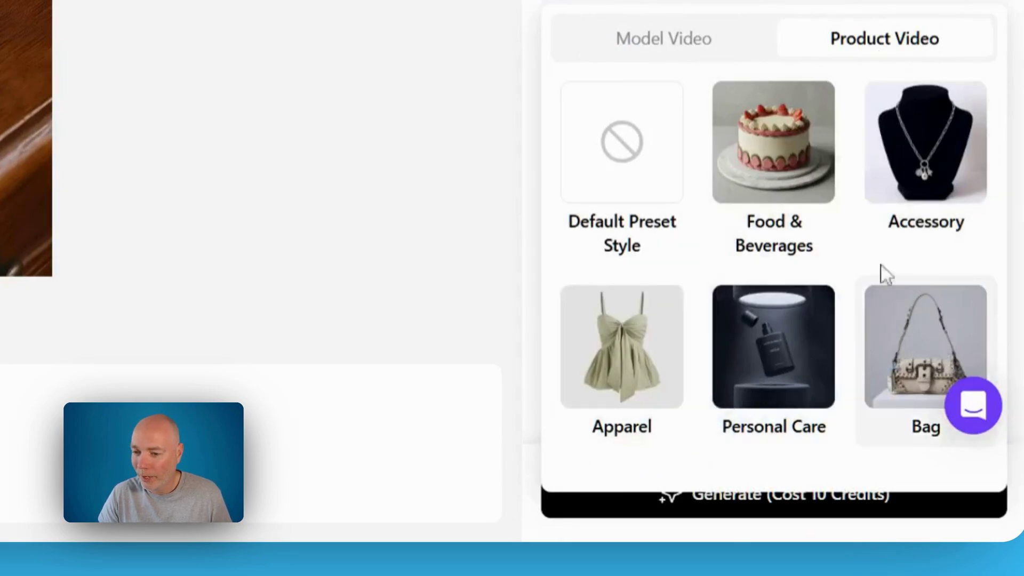
{"action": "left_click", "coordinate": [604, 155]}
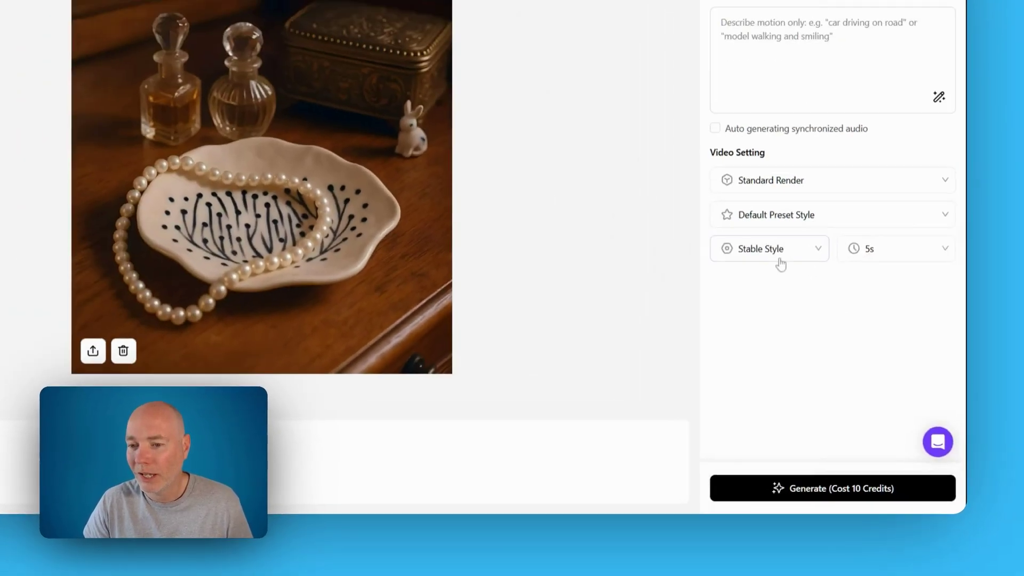
- Set Creative Style and a 10s duration, then generate the video for 15 credits
{"action": "left_click", "coordinate": [693, 40]}
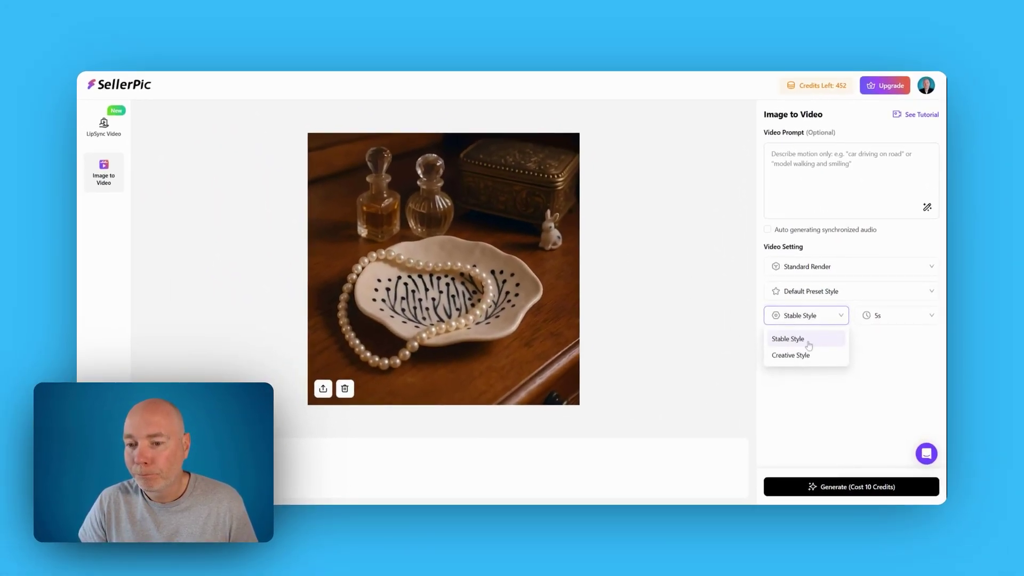
{"action": "left_click", "coordinate": [804, 358]}
{"action": "left_click", "coordinate": [887, 317]}
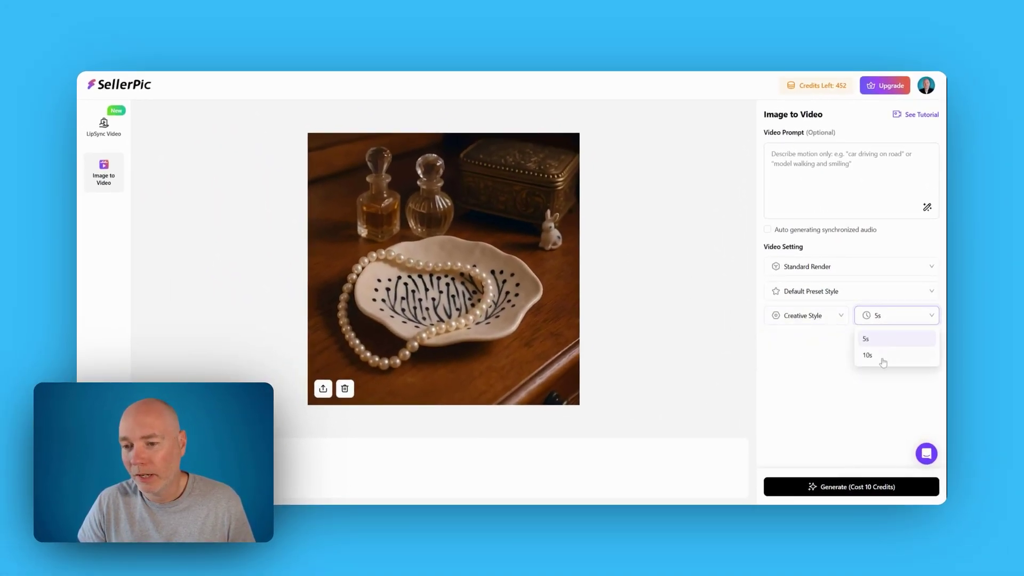
{"action": "left_click", "coordinate": [885, 356]}
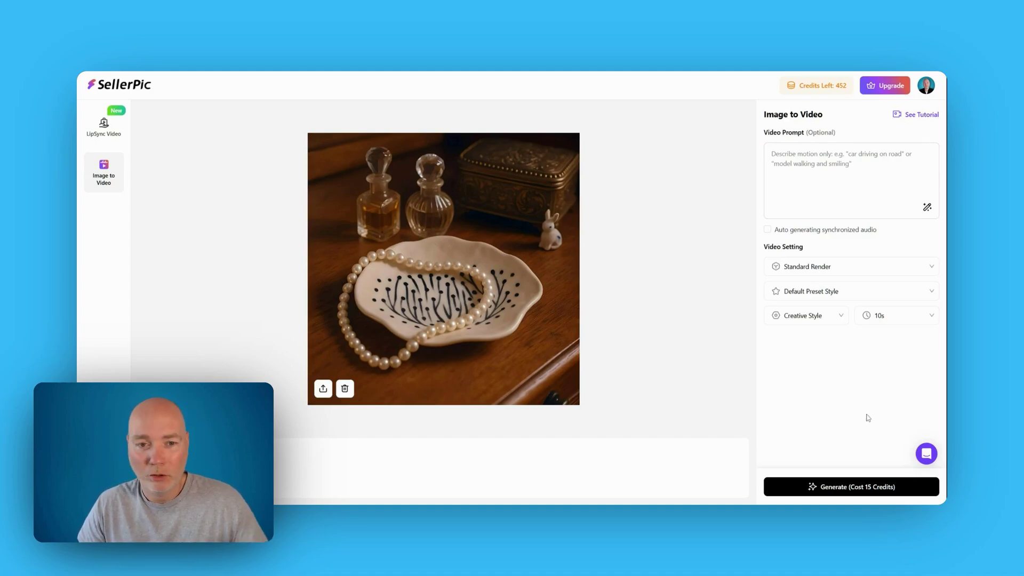
{"action": "left_click", "coordinate": [843, 486]}
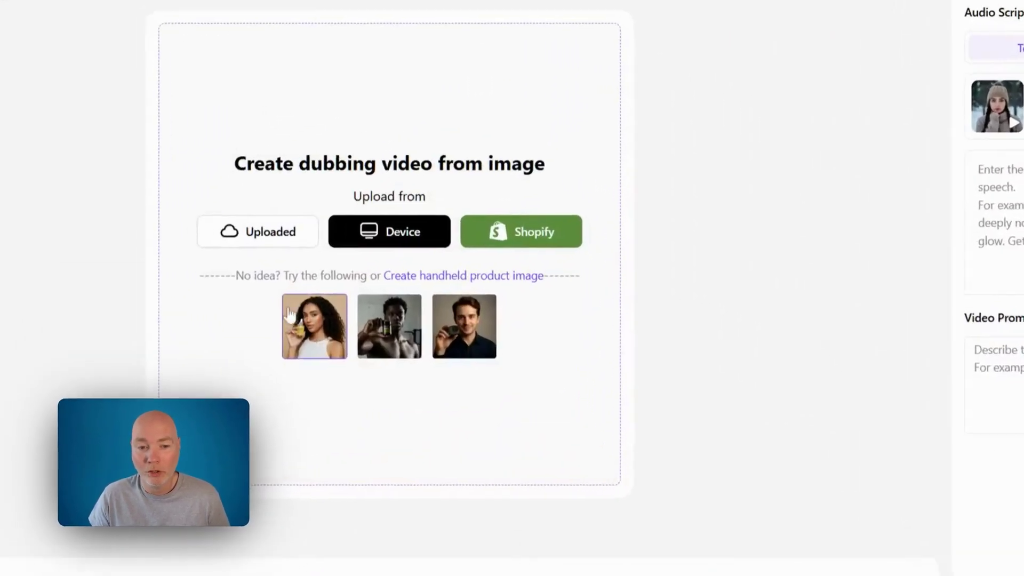
{"action": "left_click", "coordinate": [289, 314]}
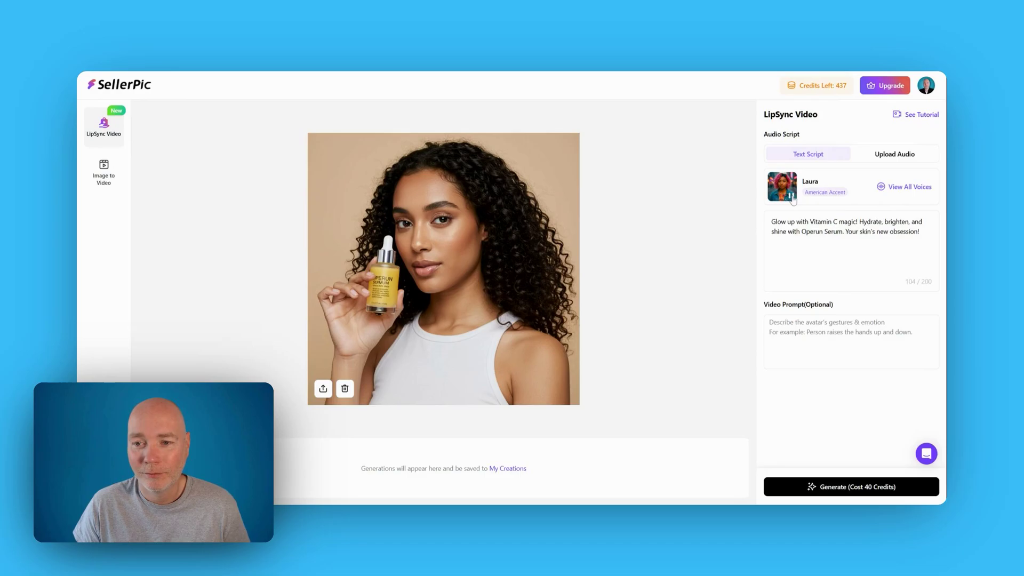
{"action": "left_click", "coordinate": [918, 188]}
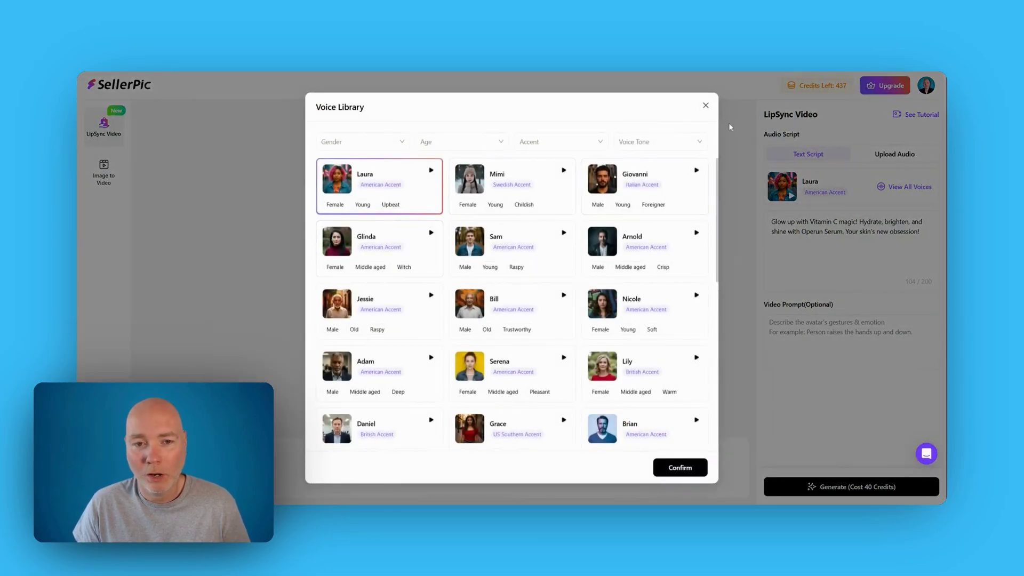
{"action": "left_click", "coordinate": [706, 106]}
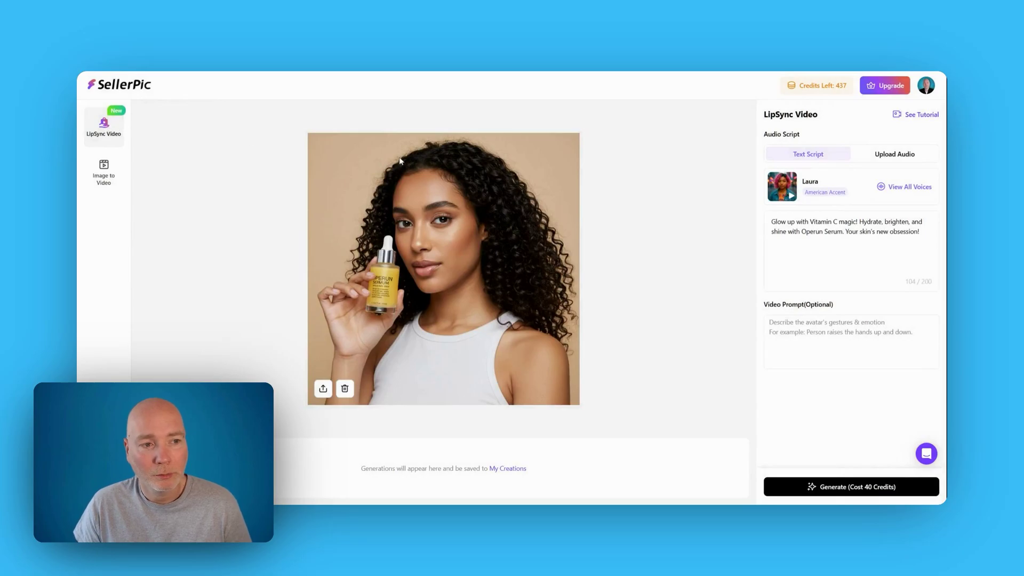
{"action": "left_click", "coordinate": [104, 171]}
{"action": "left_click", "coordinate": [110, 132]}
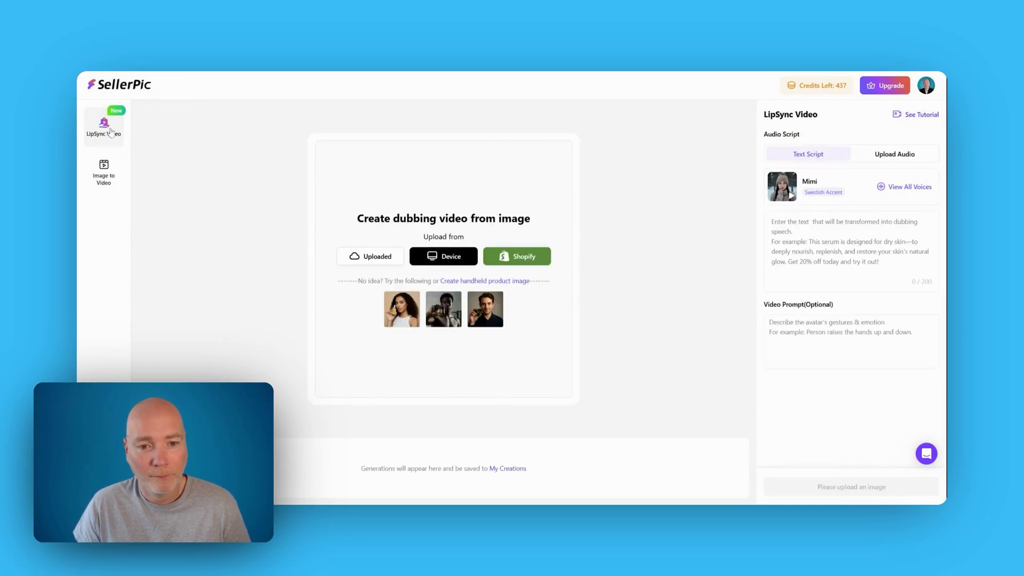
- Upload the portrait and generate the George-voiced Plaud script lip-sync video for 40 credits
{"action": "left_click", "coordinate": [442, 258]}
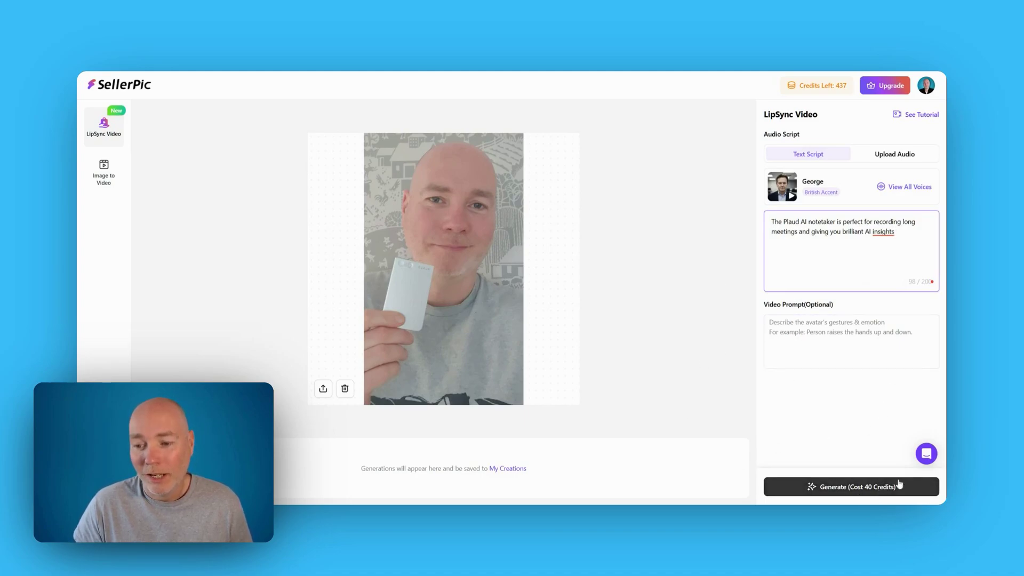
{"action": "left_click", "coordinate": [884, 480]}
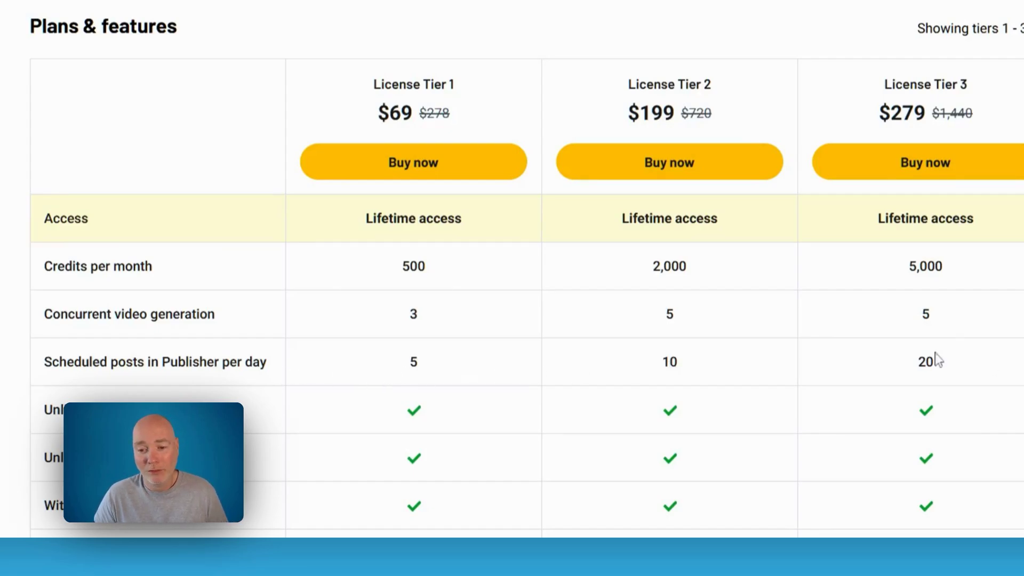
{"action": "scroll", "coordinate": [615, 270], "scroll_direction": "down", "scroll_amount": 9}
{"action": "scroll", "coordinate": [439, 208], "scroll_direction": "up", "scroll_amount": 2}
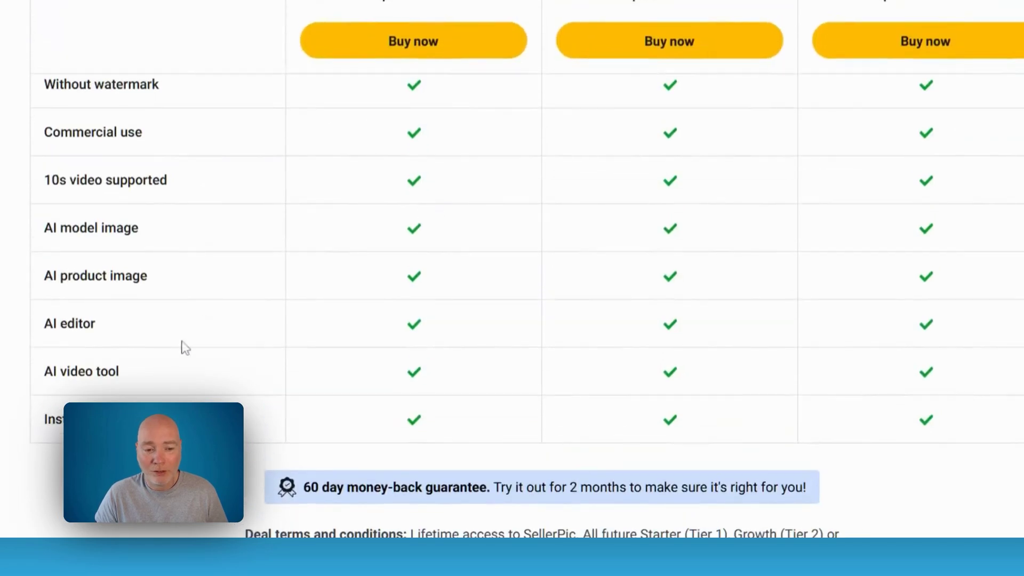
{"action": "scroll", "coordinate": [184, 346], "scroll_direction": "up", "scroll_amount": 3}
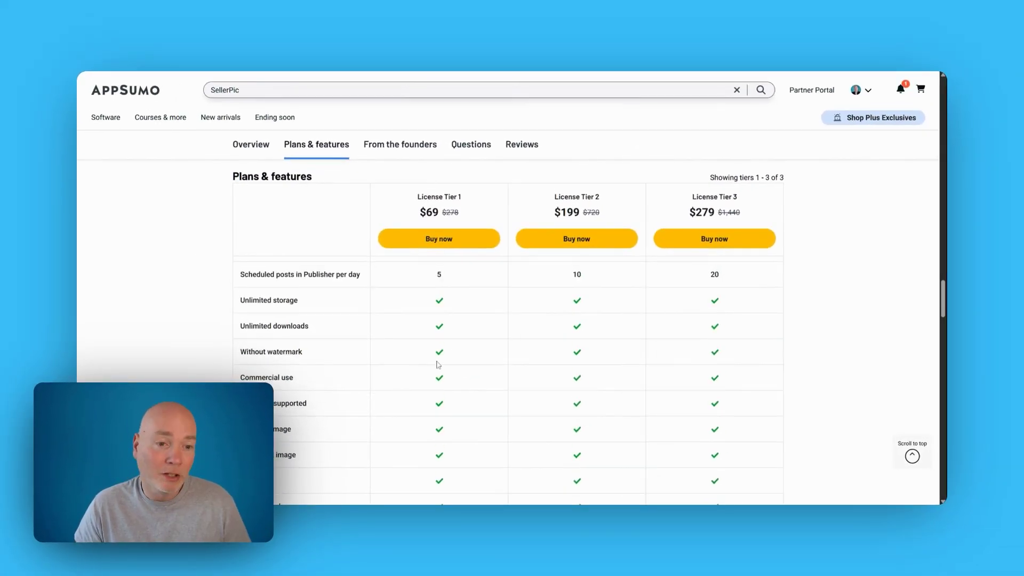
{"action": "scroll", "coordinate": [439, 365], "scroll_direction": "up", "scroll_amount": 3}
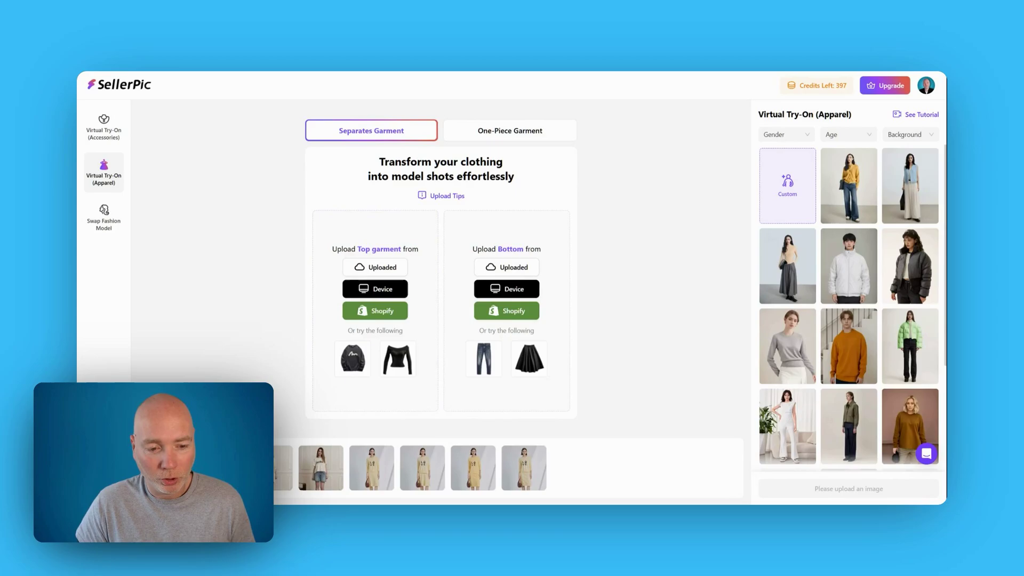
{"action": "left_click", "coordinate": [283, 468]}
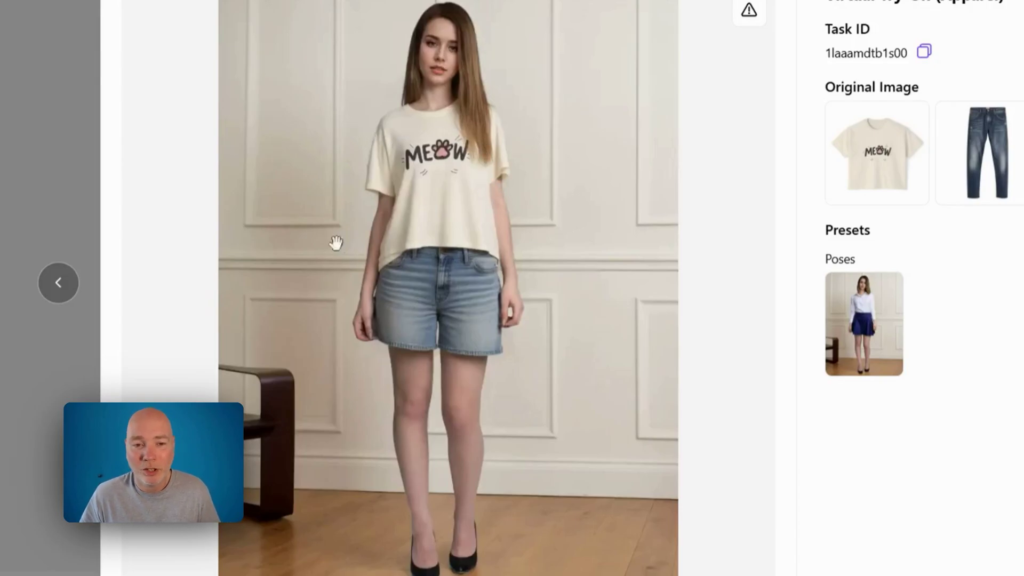
{"action": "left_click", "coordinate": [56, 294]}
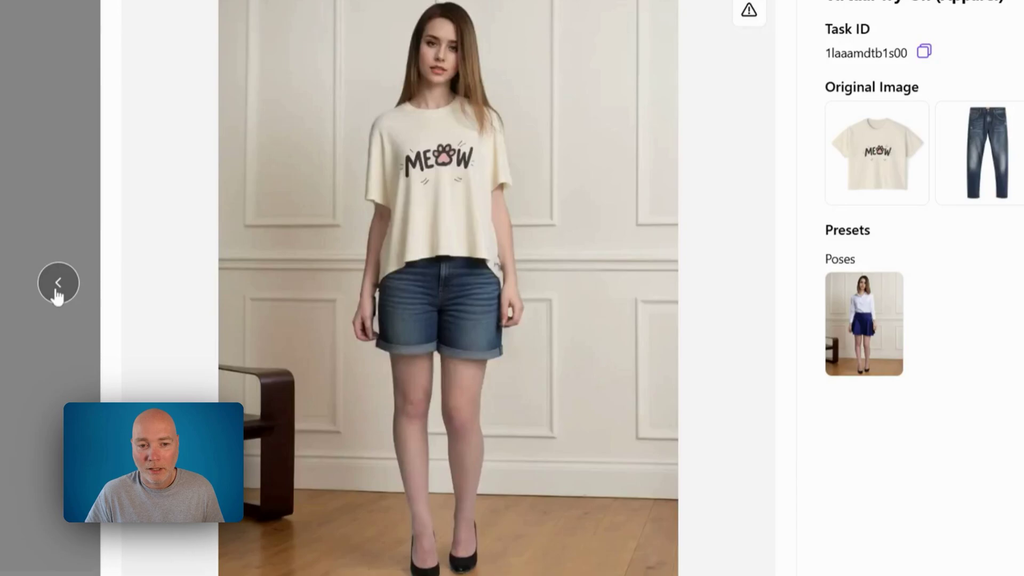
{"action": "left_click", "coordinate": [57, 295]}
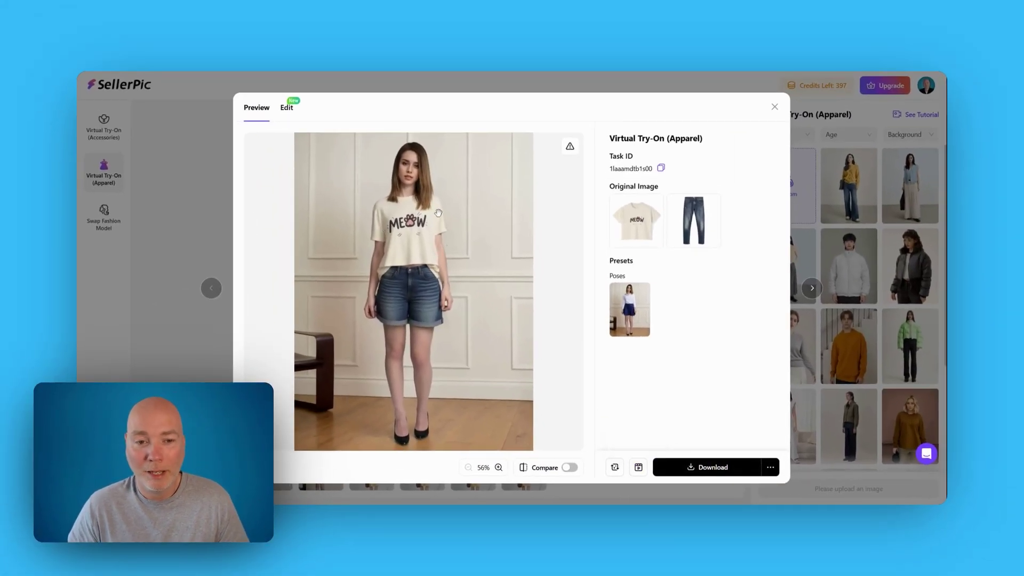
{"action": "left_click", "coordinate": [775, 108]}
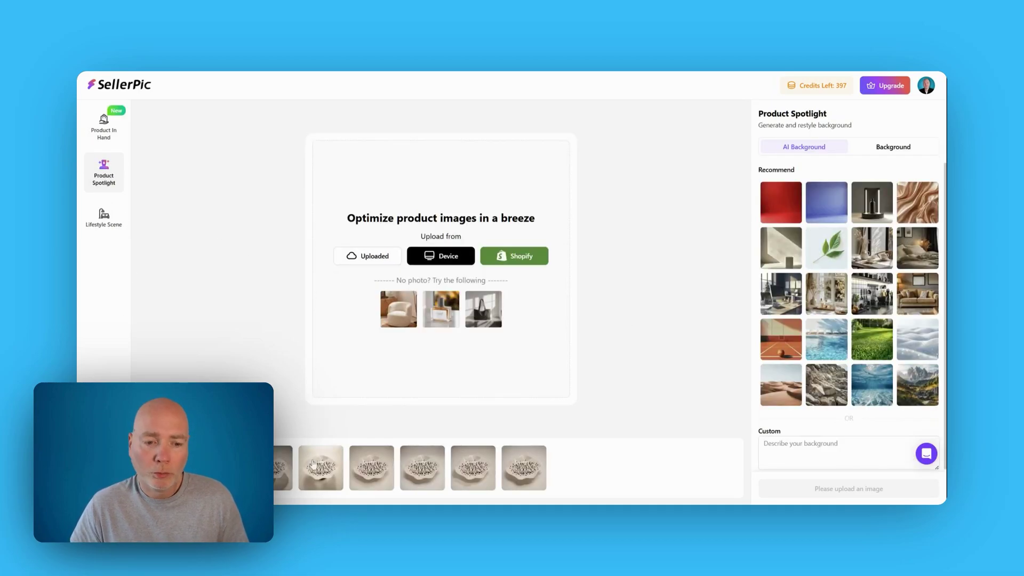
- Preview the ceramic dish spotlight results, paging back to the earliest one, then close the preview
{"action": "left_click", "coordinate": [313, 465]}
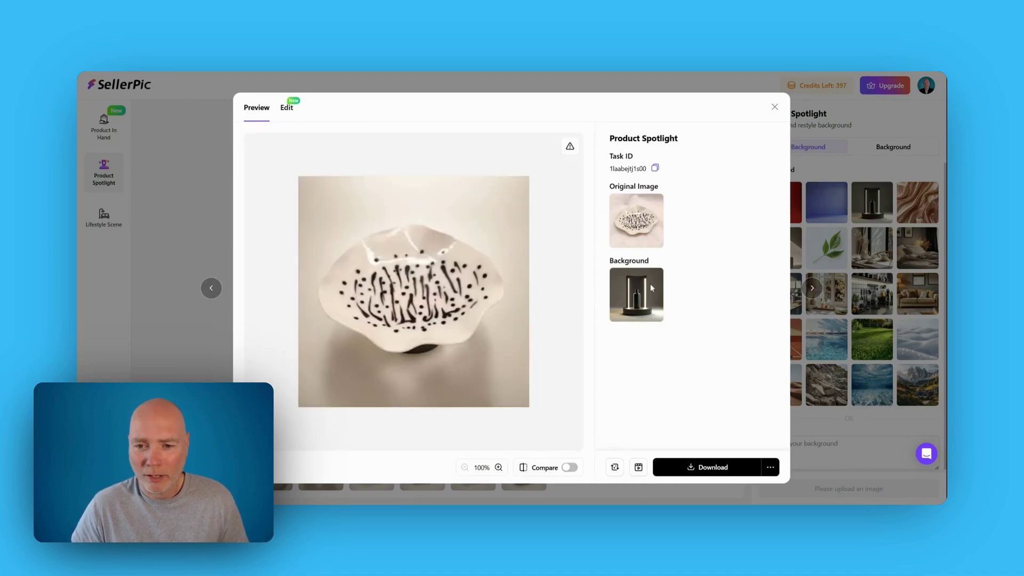
{"action": "left_click", "coordinate": [212, 288]}
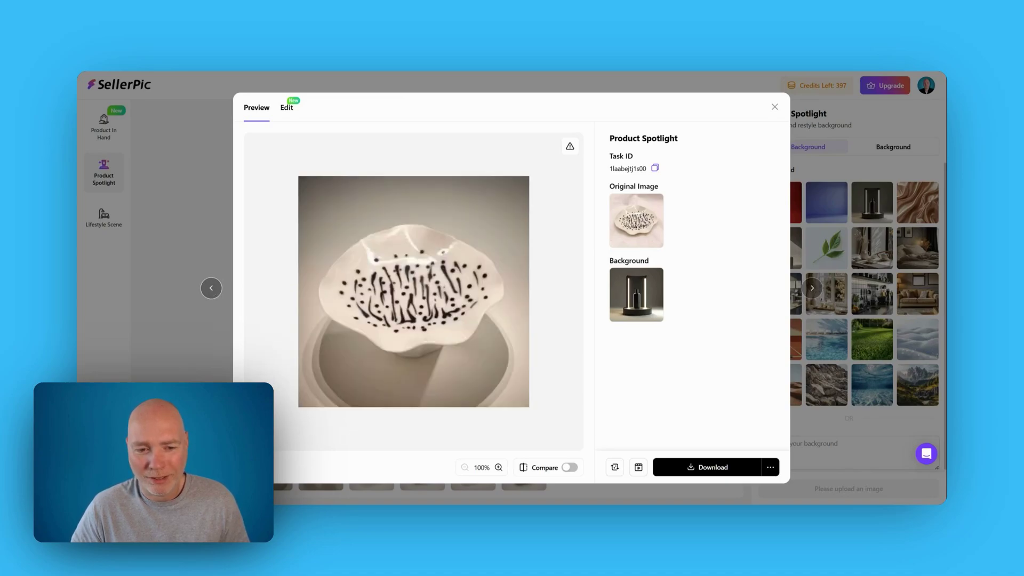
{"action": "left_click", "coordinate": [212, 288]}
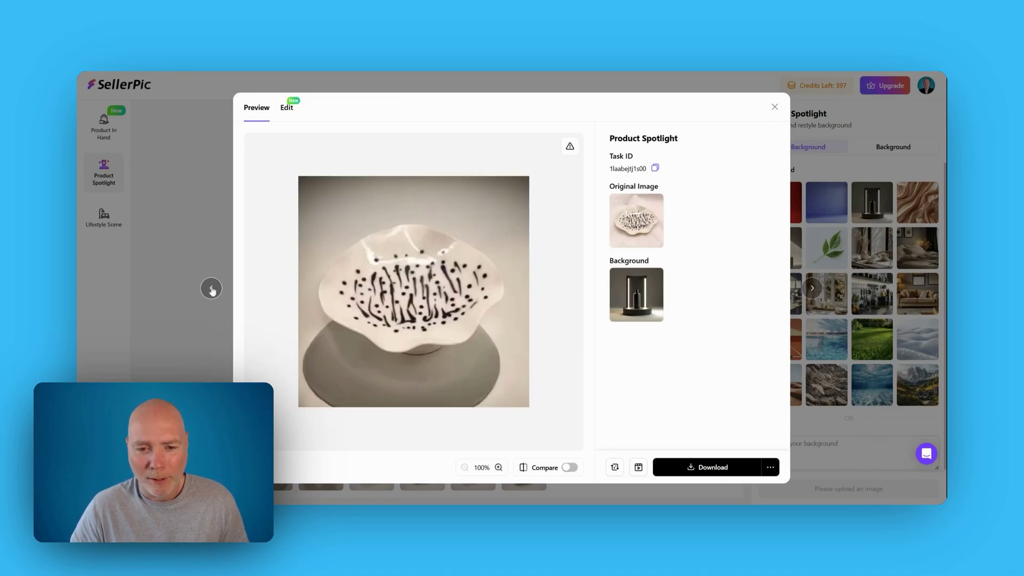
{"action": "left_click", "coordinate": [211, 288]}
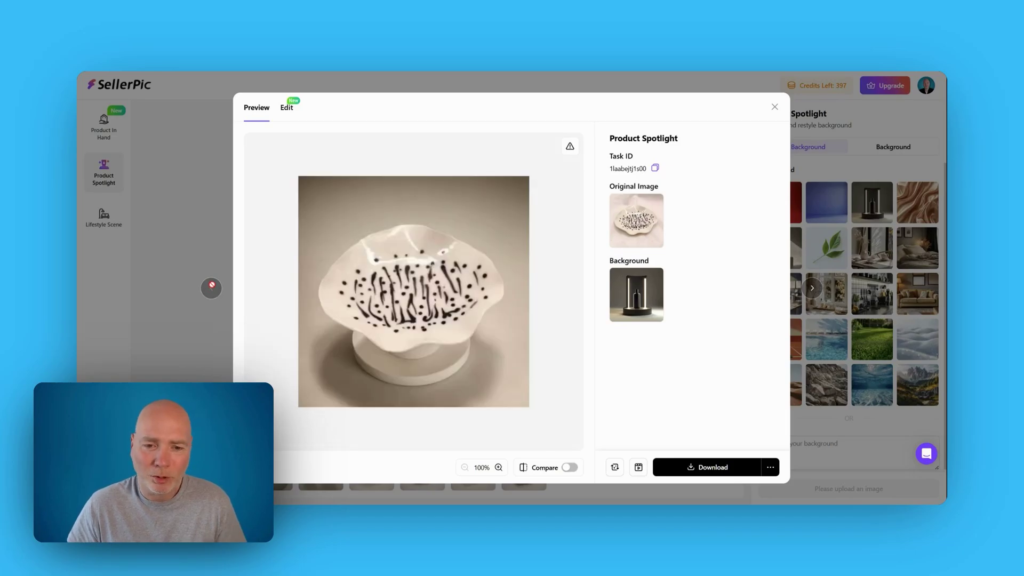
{"action": "left_click", "coordinate": [774, 108]}
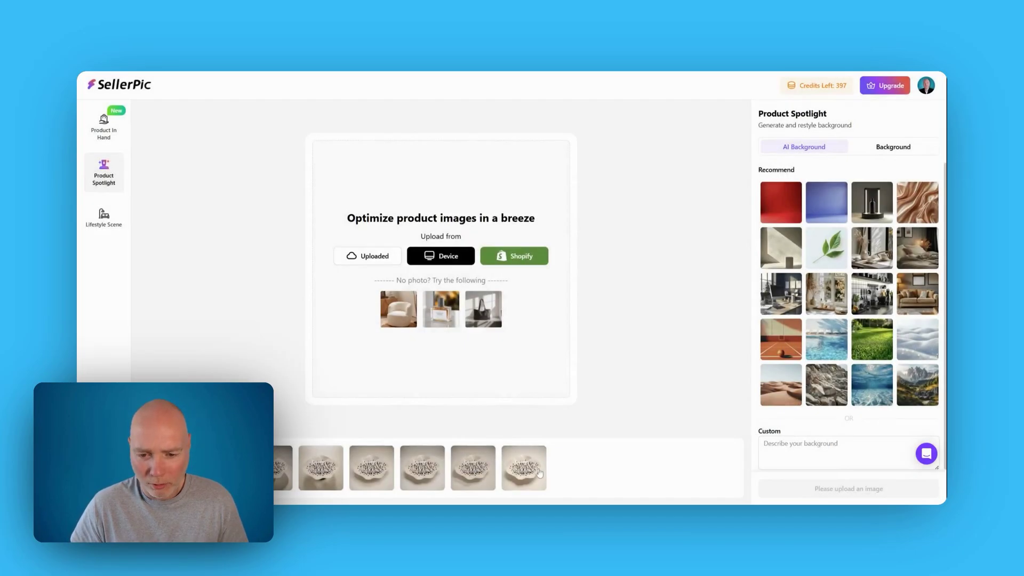
- Open the red-background spotlight result and dismiss its feedback form without submitting
{"action": "left_click", "coordinate": [540, 473]}
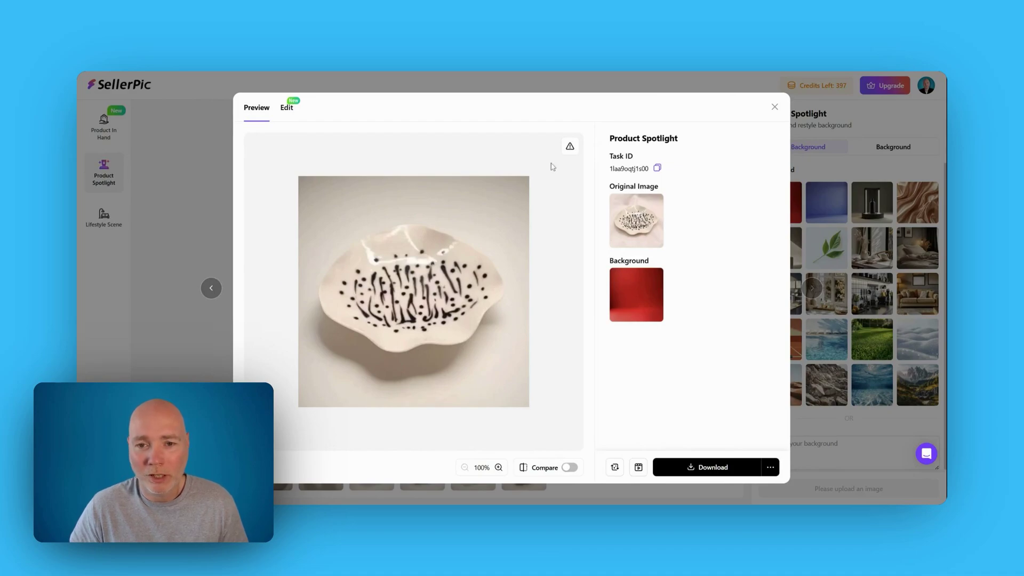
{"action": "left_click", "coordinate": [570, 146]}
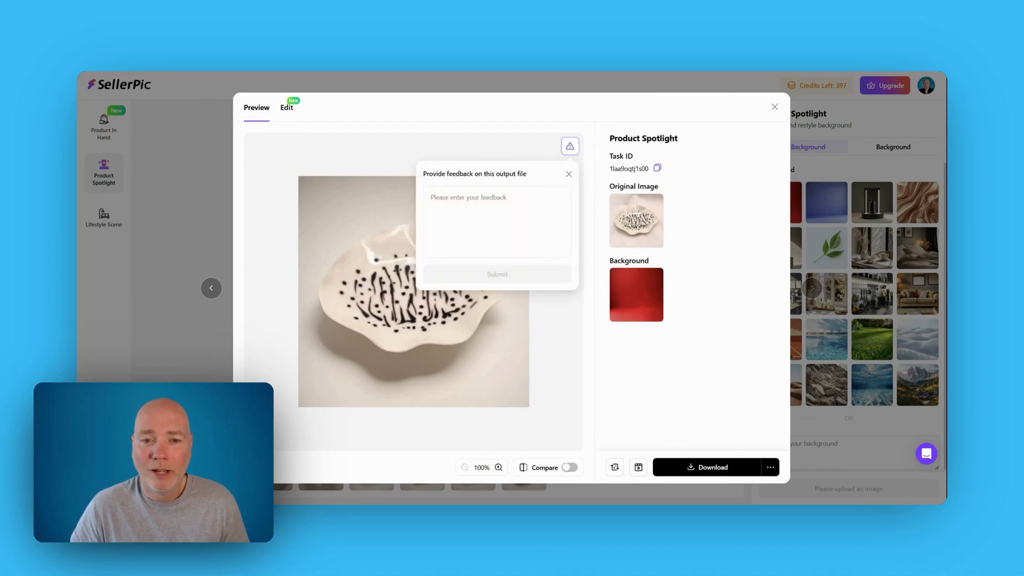
{"action": "left_click", "coordinate": [568, 174]}
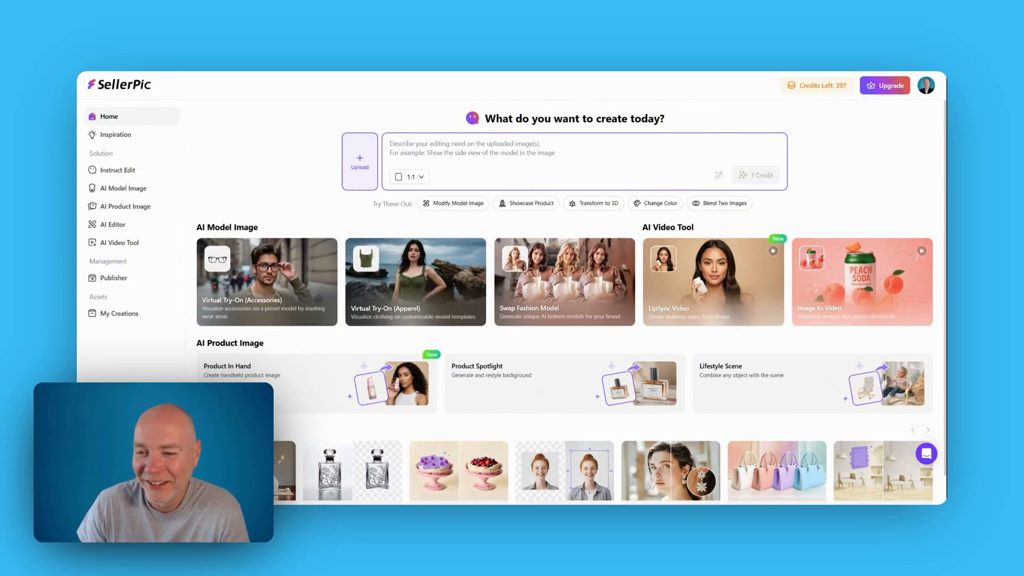
{"action": "scroll", "coordinate": [593, 176], "scroll_direction": "down", "scroll_amount": 1}
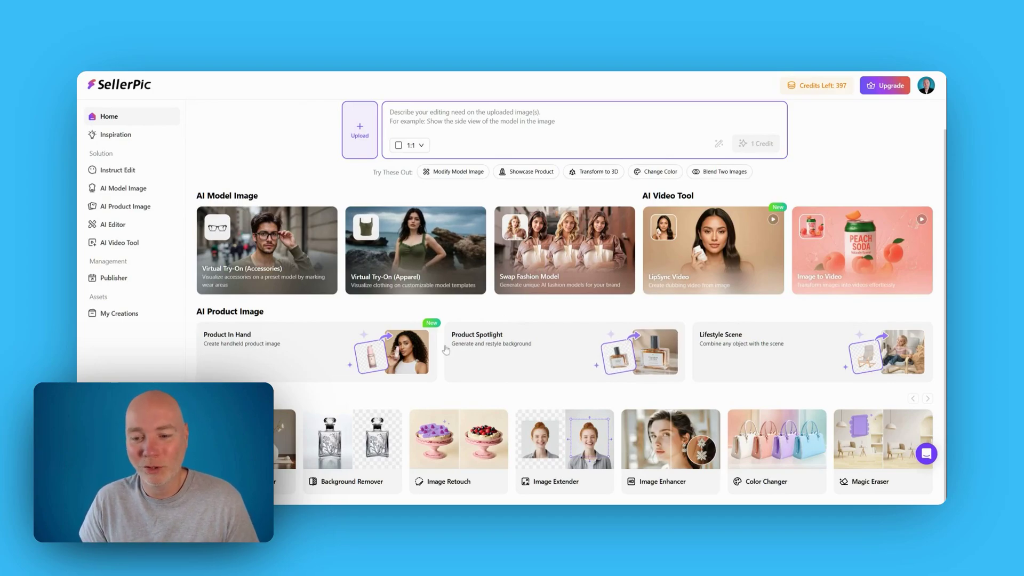
{"action": "scroll", "coordinate": [473, 362], "scroll_direction": "up", "scroll_amount": 1}
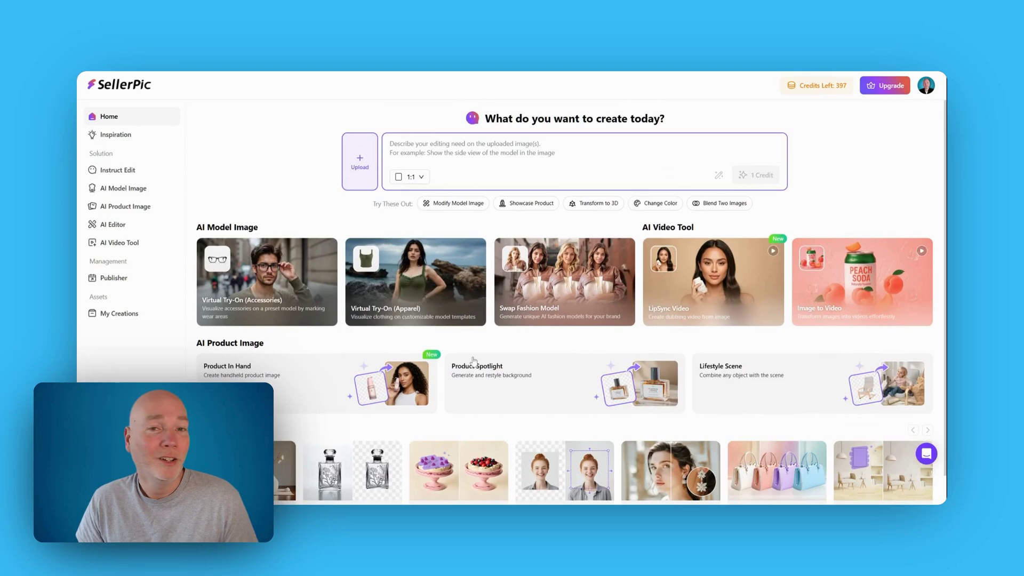